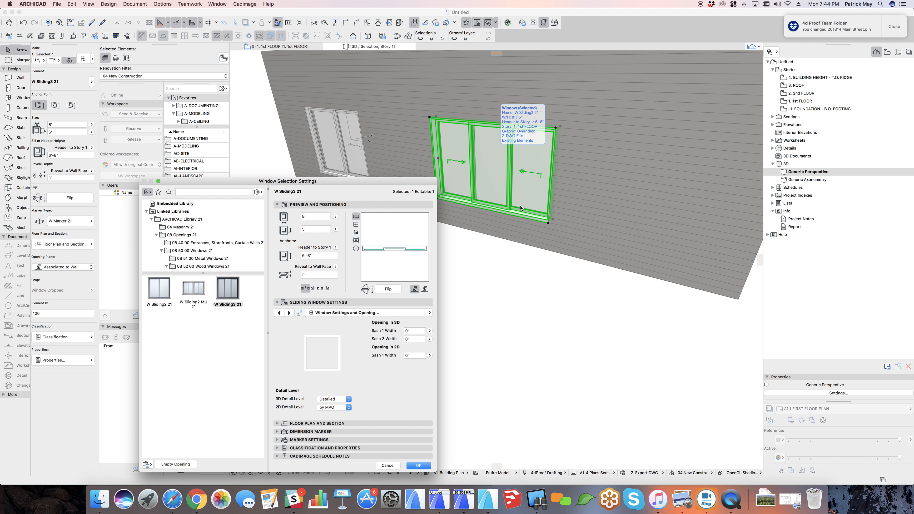
- Preview the W Sliding2 21 and W Sliding2 MU 21 window types in 3D for the selected three-panel window
mouse_move(203, 290)
click(163, 287)
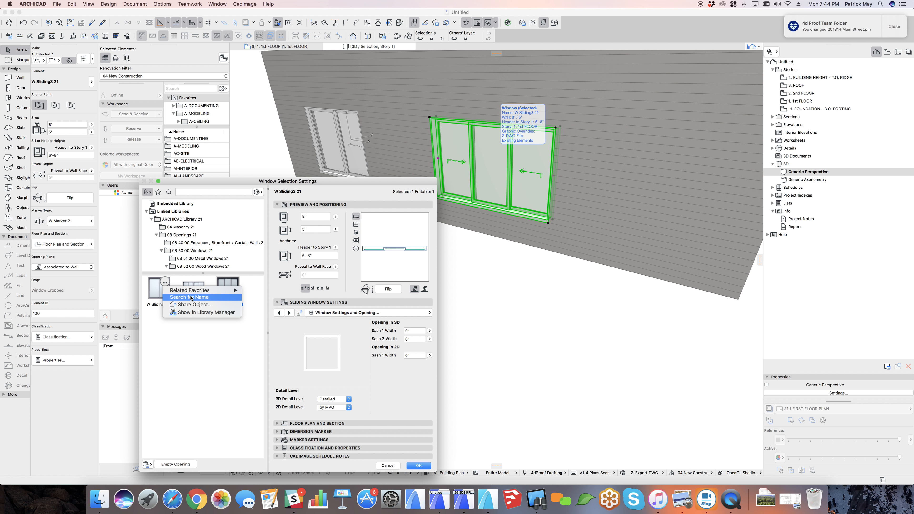
click(163, 289)
click(159, 290)
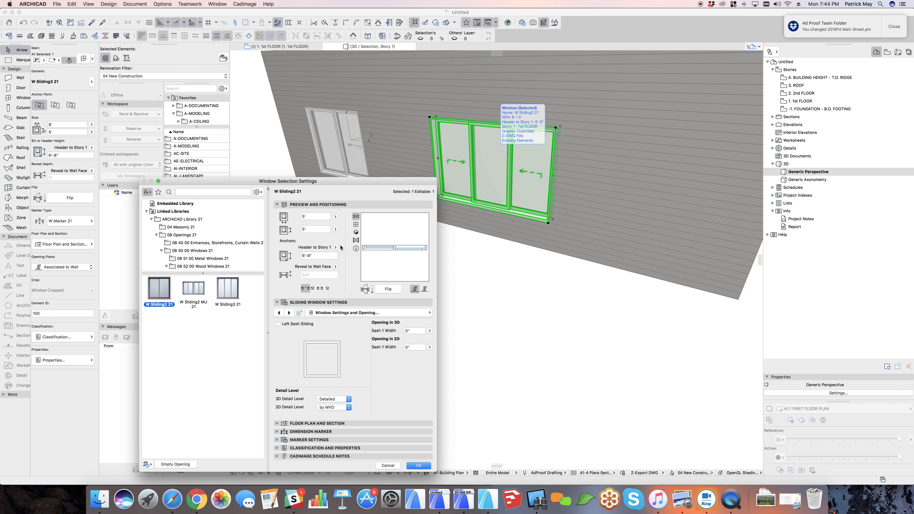
click(356, 232)
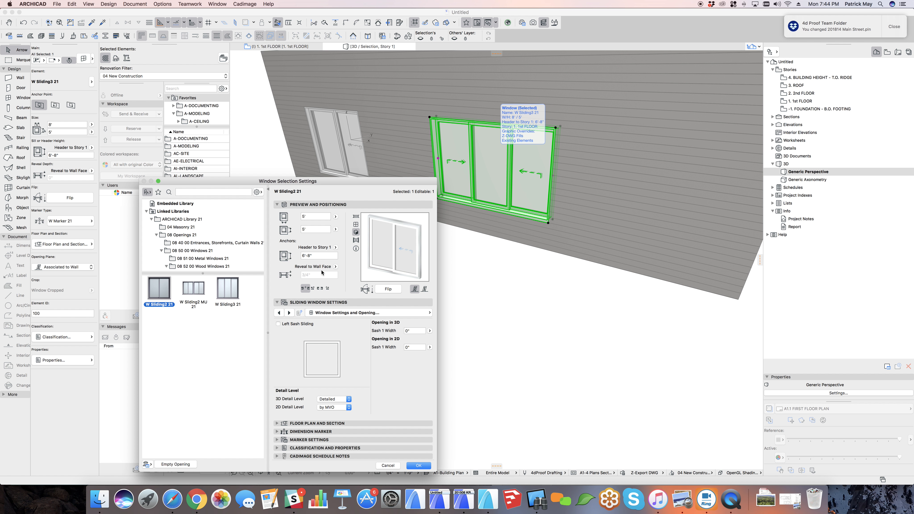
click(194, 293)
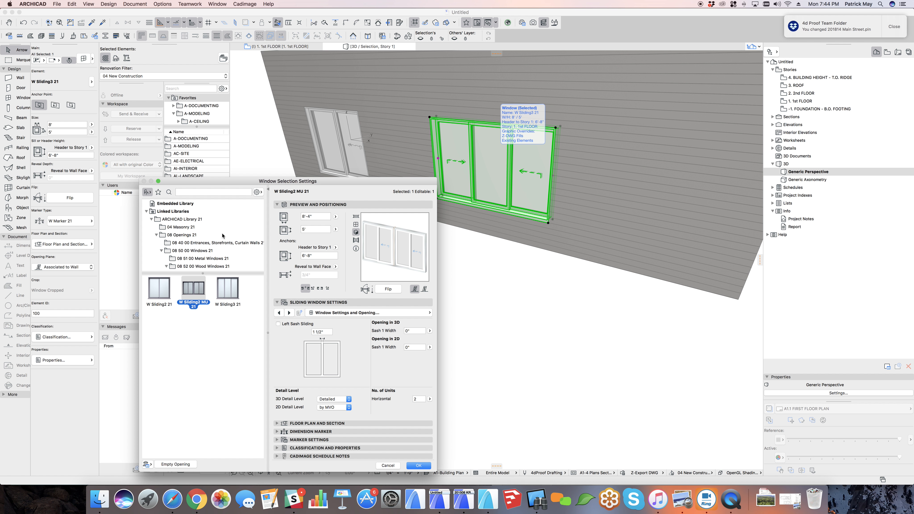
- Preview the W Ribbon 21 type from Fixed Windows 21 and review its Wall Opening, Reveal and Wall Closure settings without applying them
scroll(216, 244, down, 3)
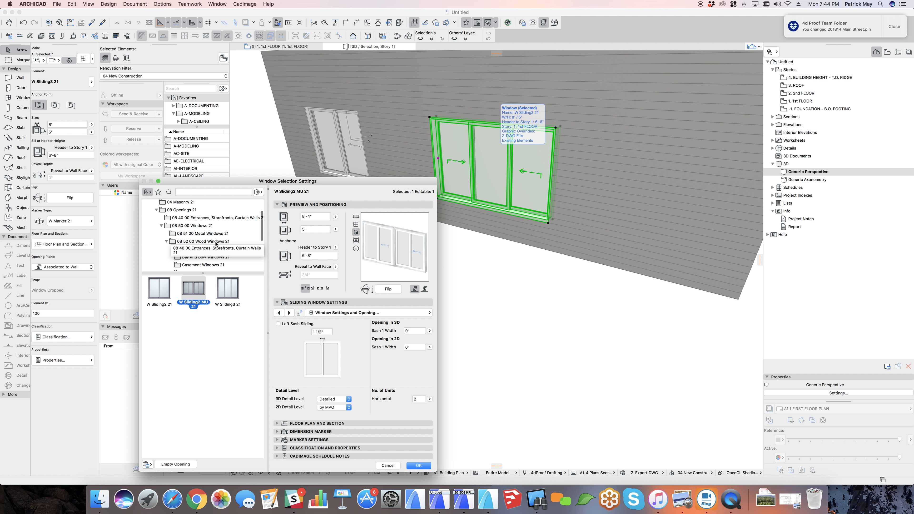
scroll(215, 244, down, 5)
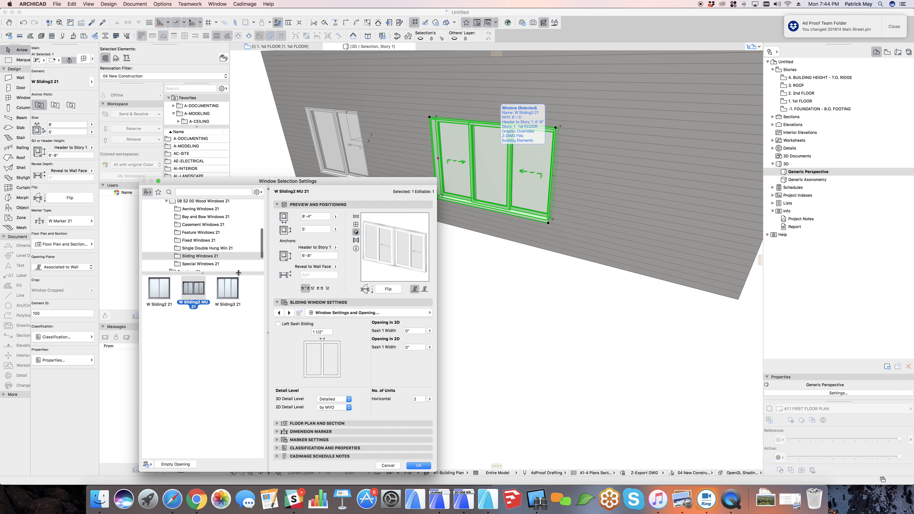
click(191, 240)
click(208, 319)
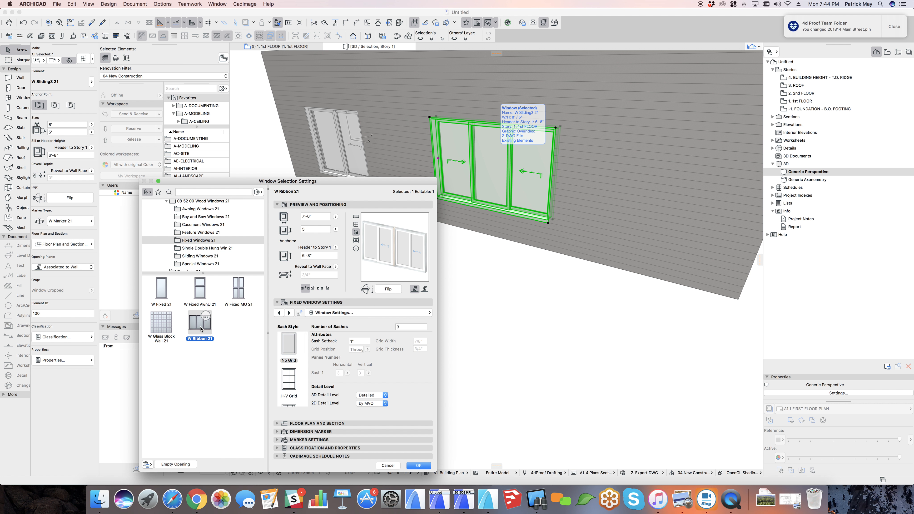
click(338, 313)
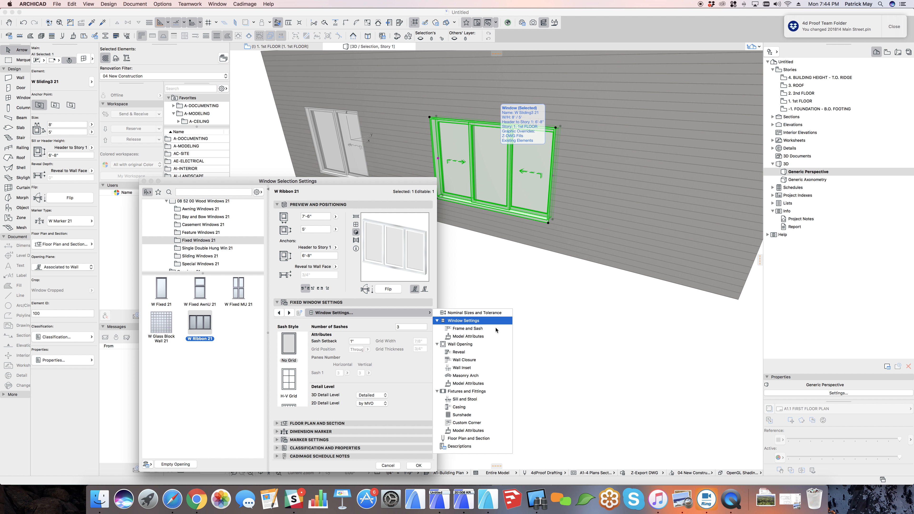
click(459, 345)
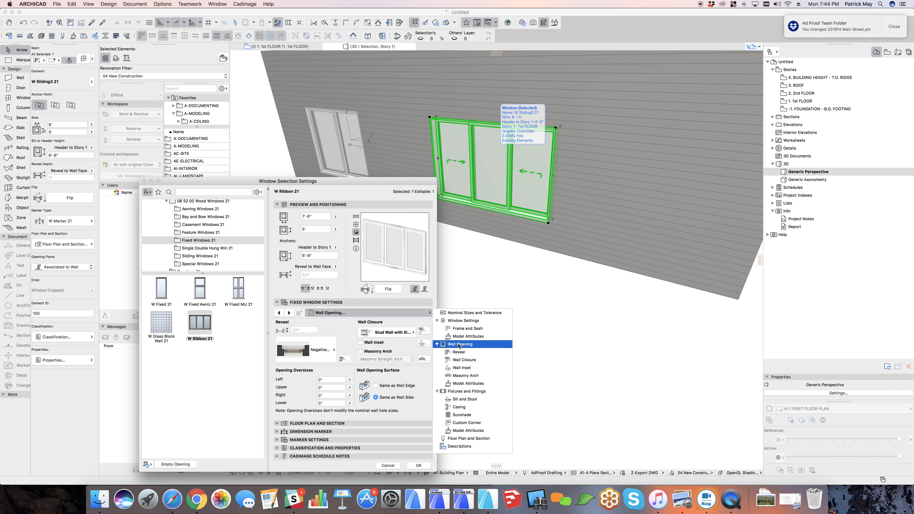
click(463, 352)
click(465, 360)
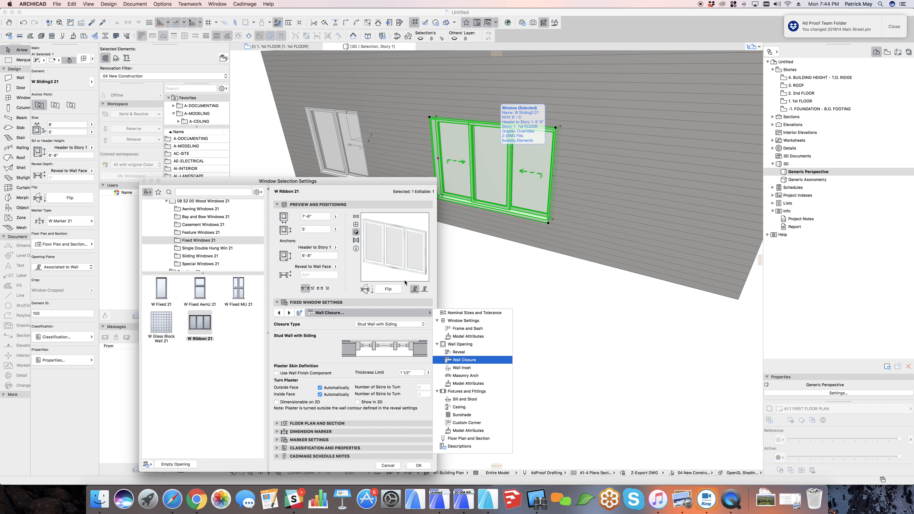
key(Escape)
key(Escape)
- Try replacing the three-panel sliding window with an 8' wide W Fixed 21 window, and undo the replacement
shift+middle_drag(474, 187, 513, 216)
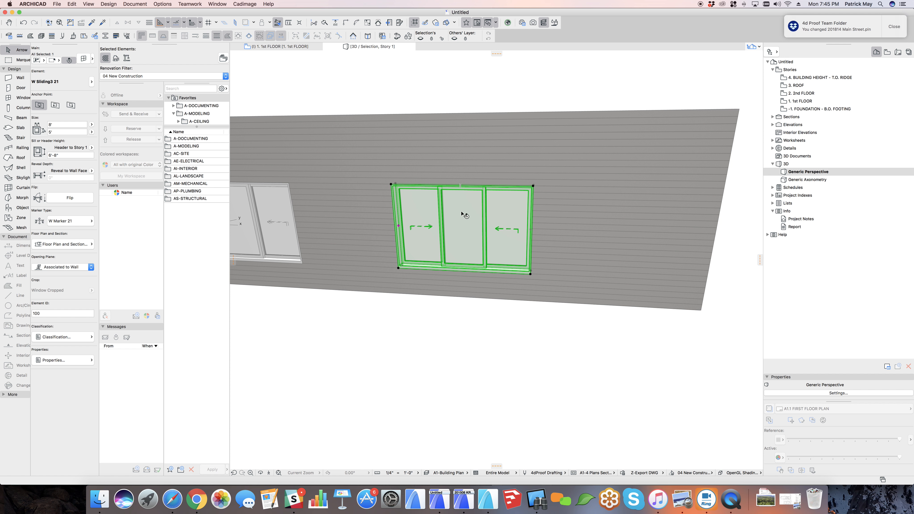
key(Escape)
middle_drag(497, 230, 603, 214)
click(581, 225)
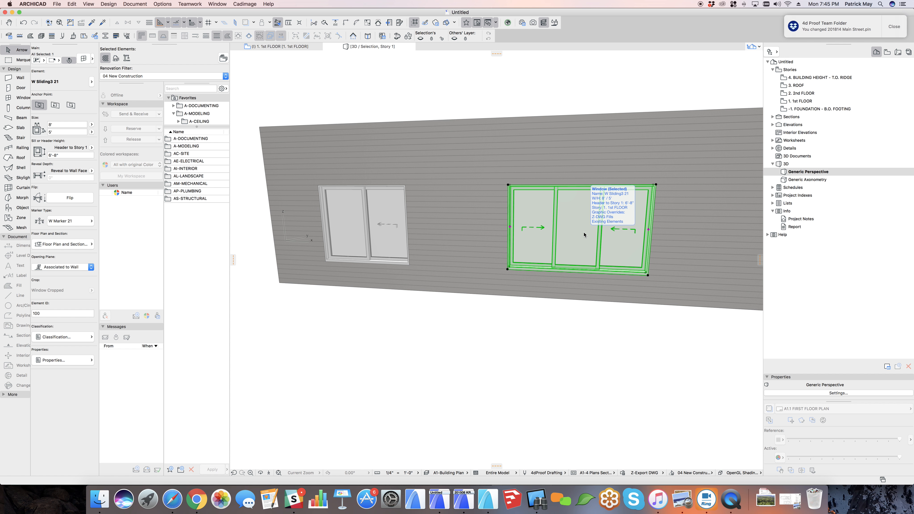
key(super+t)
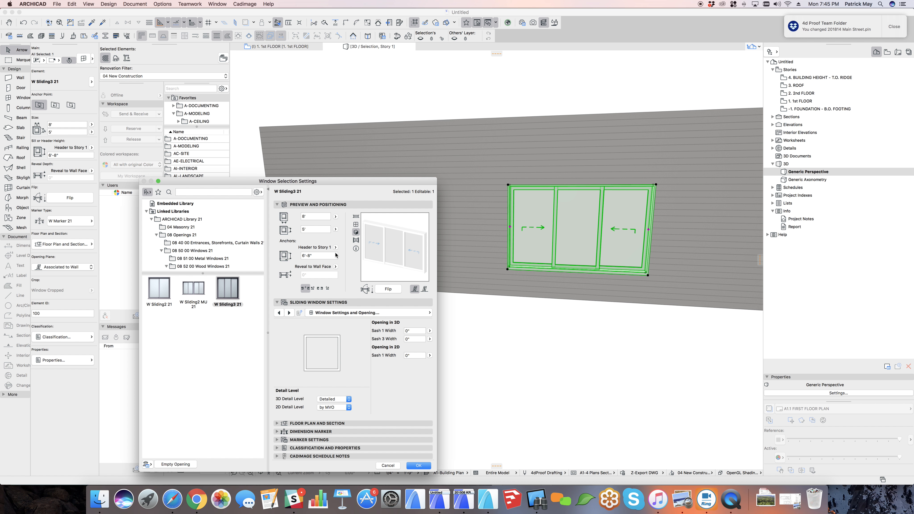
scroll(194, 249, down, 5)
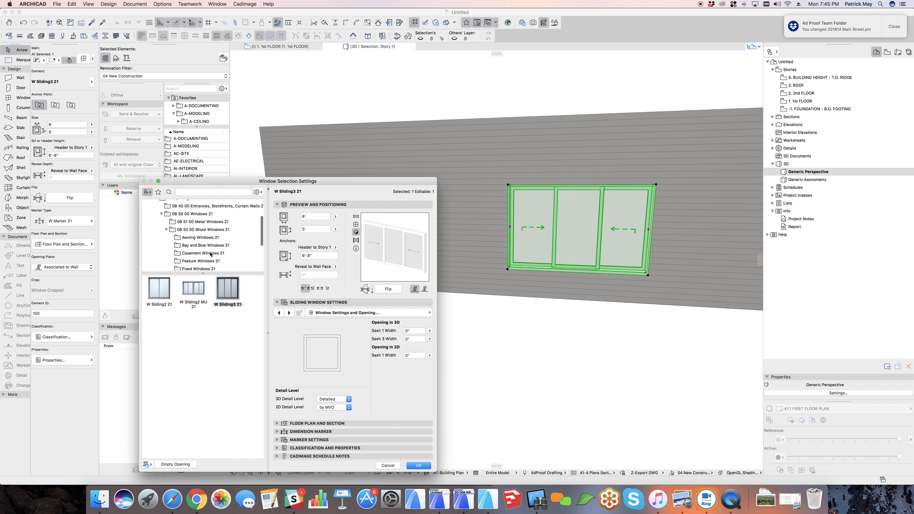
click(199, 255)
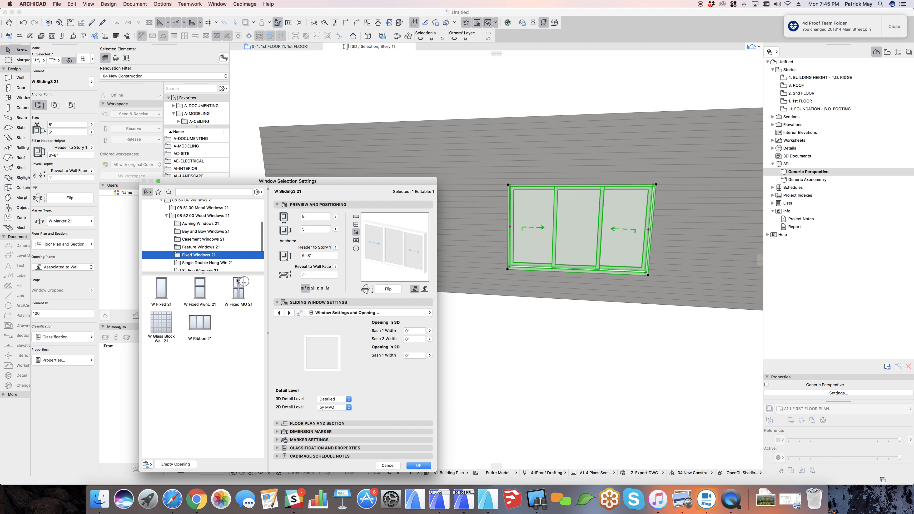
click(163, 288)
key(Return)
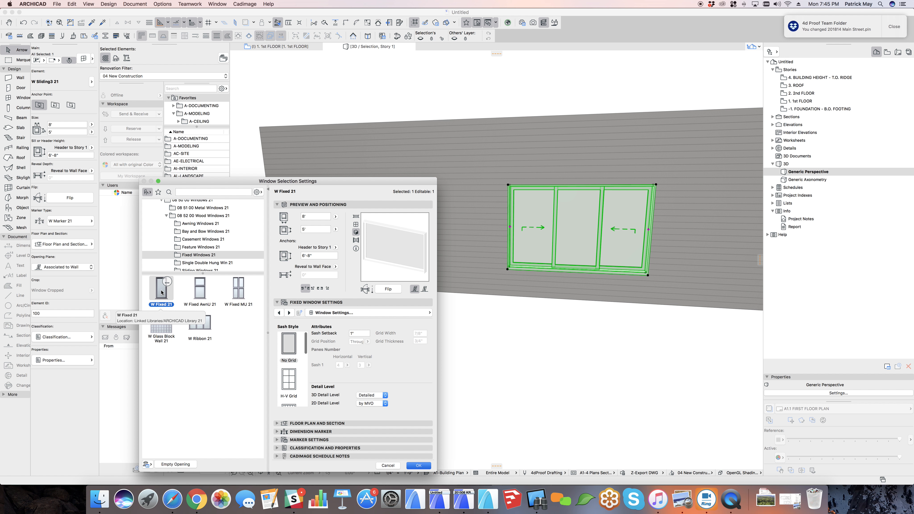
shift+middle_drag(619, 240, 647, 273)
key(Escape)
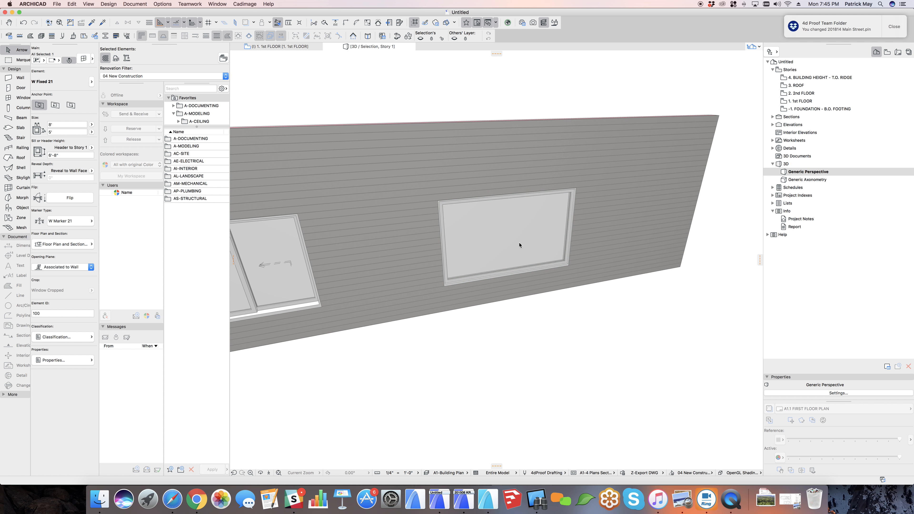
key(super+z)
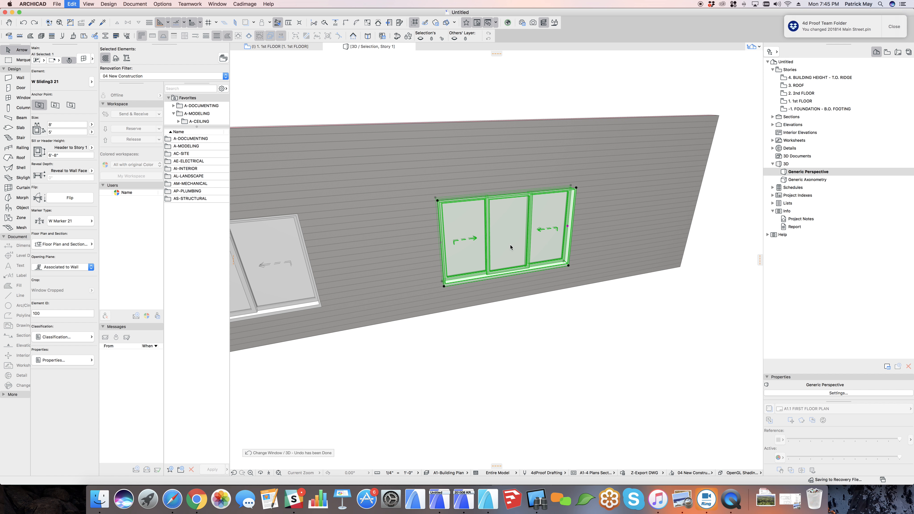
- Try changing the three-panel sliding window to W Fixed 21 with a 2'-6" width, and undo that change
key(super+t)
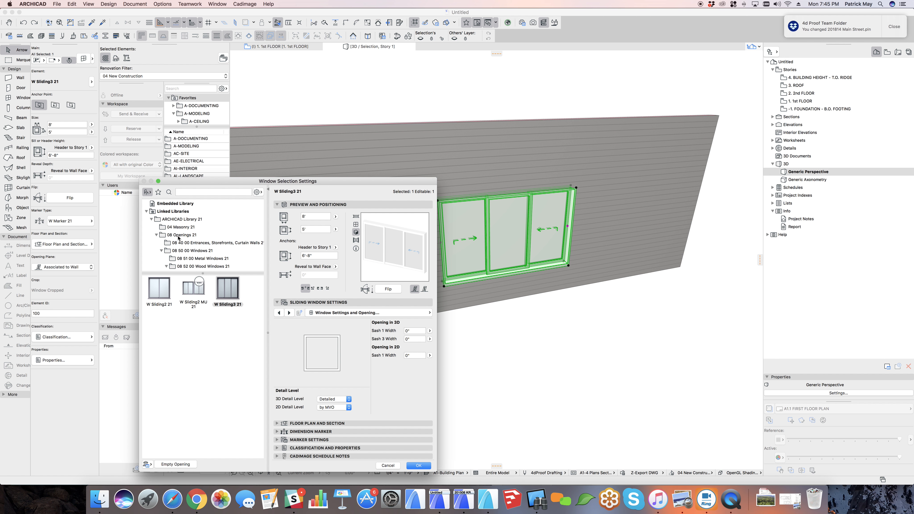
scroll(178, 237, down, 5)
scroll(187, 241, down, 1)
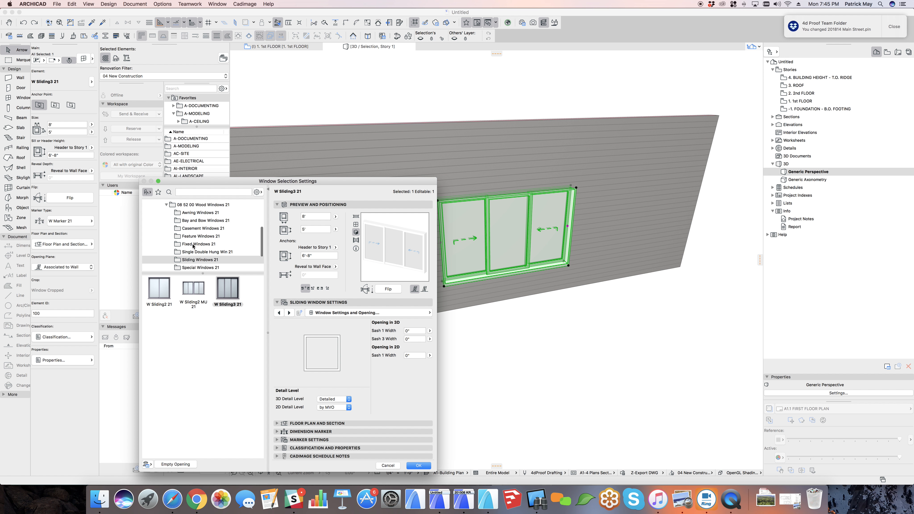
click(194, 244)
click(161, 288)
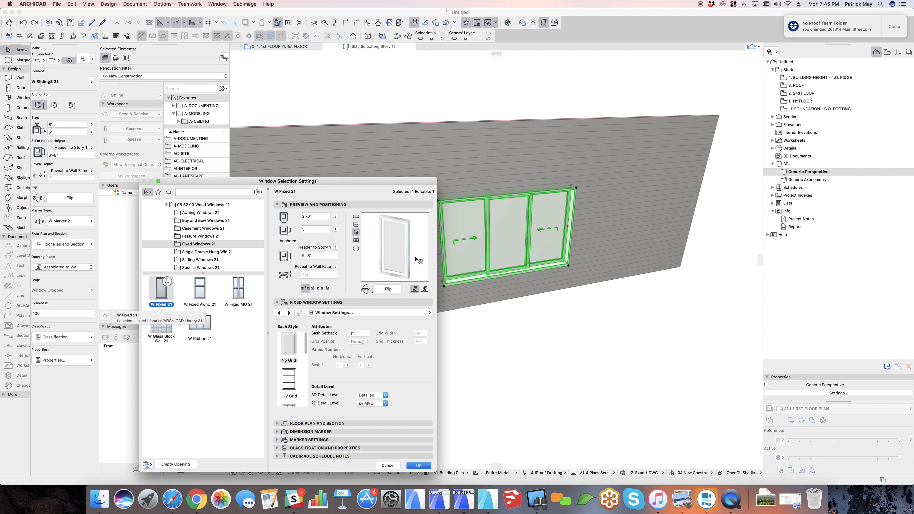
key(Return)
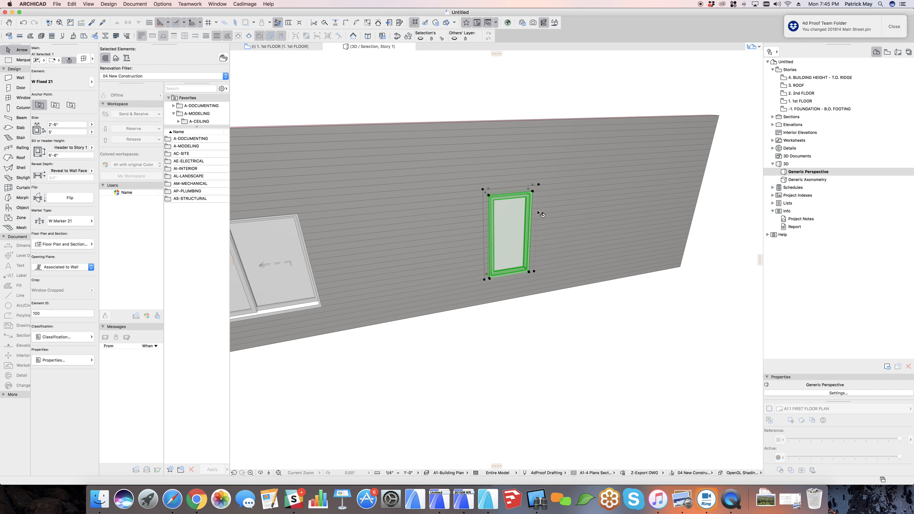
key(super+z)
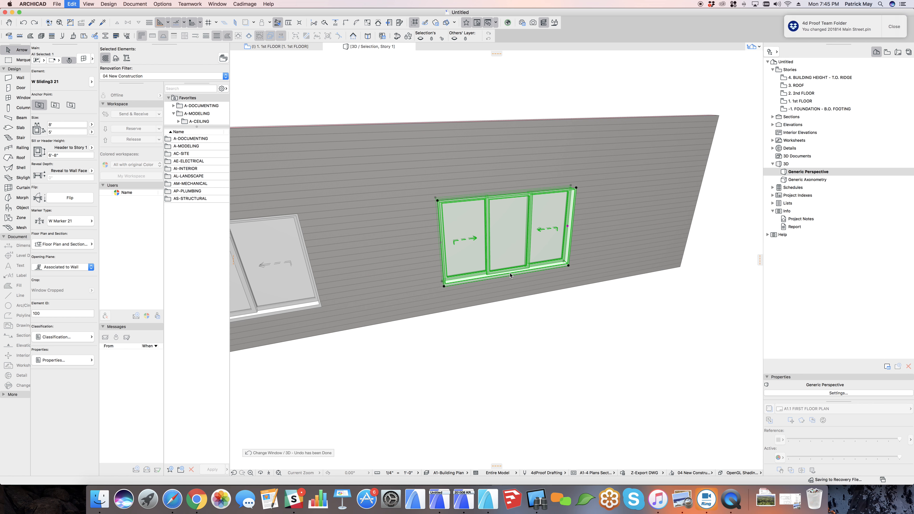
- Change the three-panel sliding window to the W Fixed 21 type from Fixed Windows 21, keeping its 8' by 5' size
double_click(482, 259)
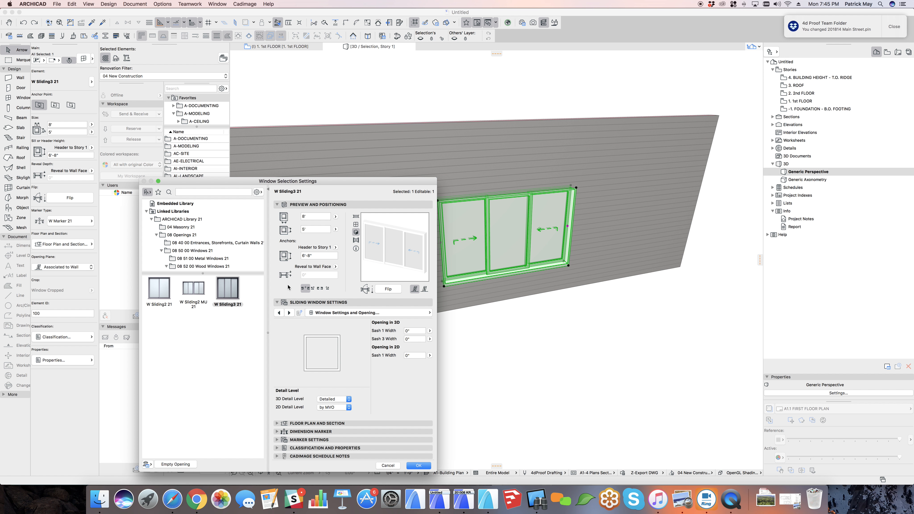
scroll(202, 249, down, 5)
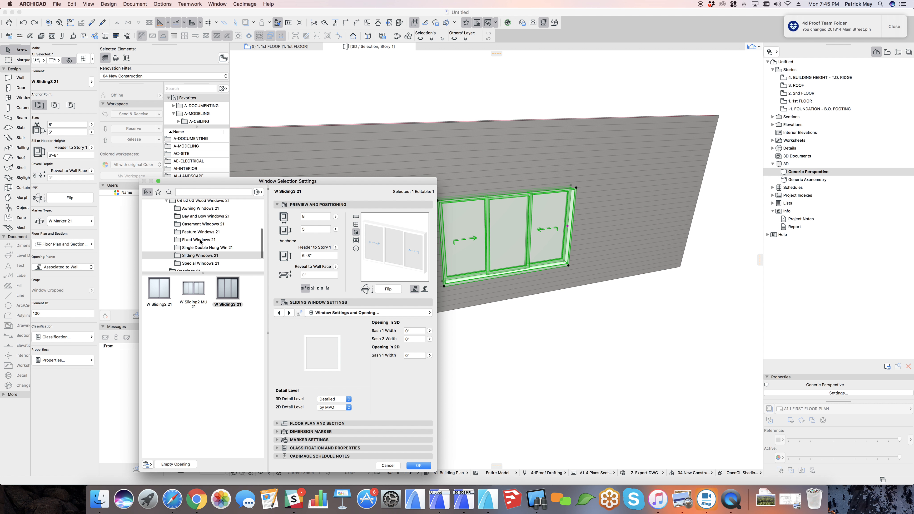
click(199, 240)
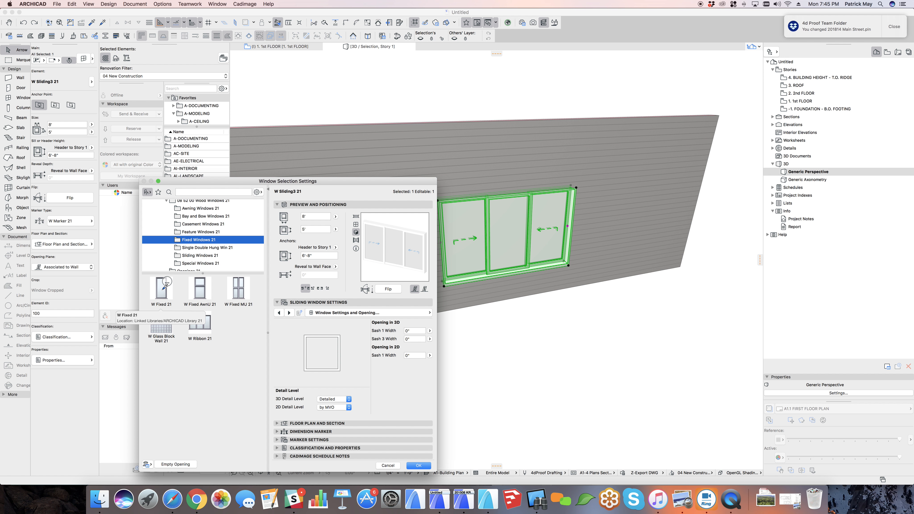
click(162, 288)
click(418, 465)
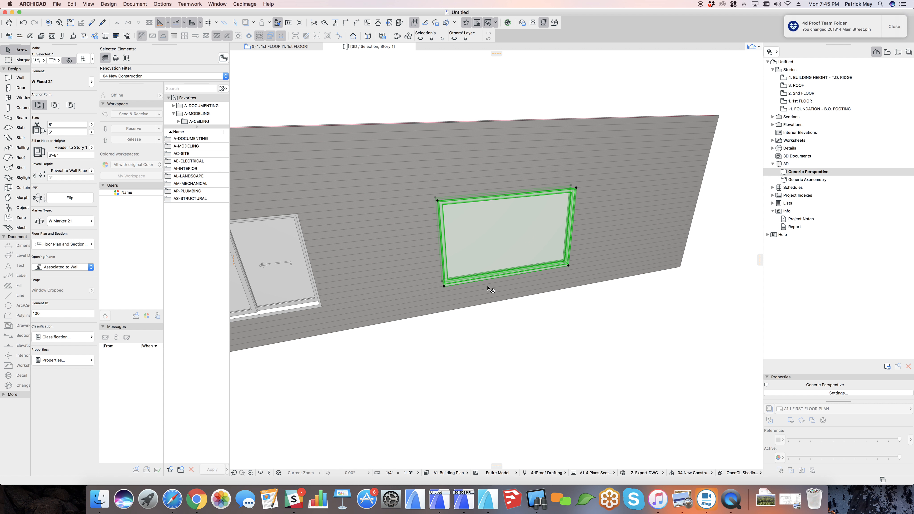
key(Escape)
shift+middle_drag(519, 281, 473, 283)
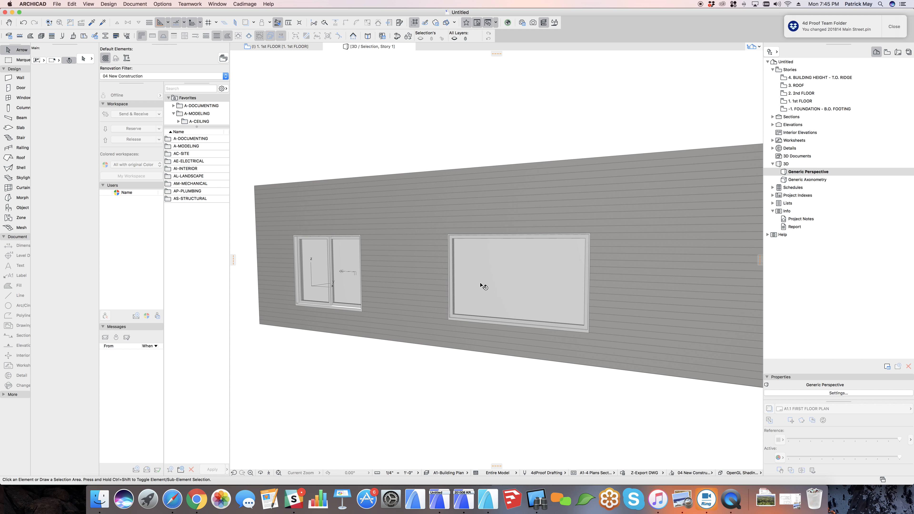
click(543, 278)
key(Escape)
- On the 1st floor plan, select all slabs of the wide three-pane window assembly and show only them in 3D
key(F2)
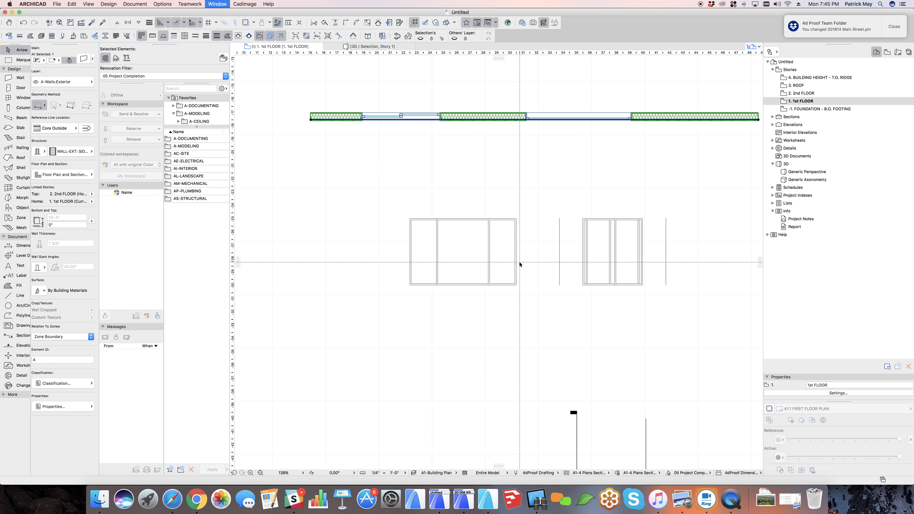
click(520, 253)
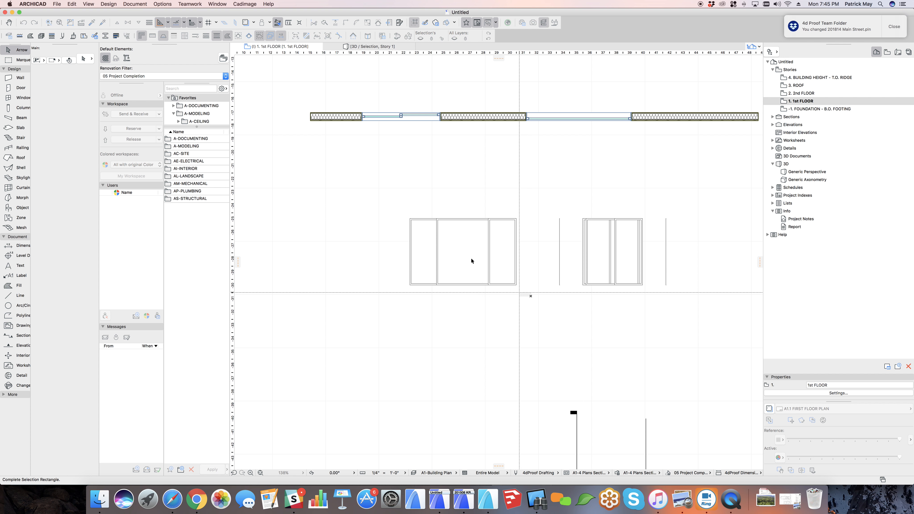
click(388, 195)
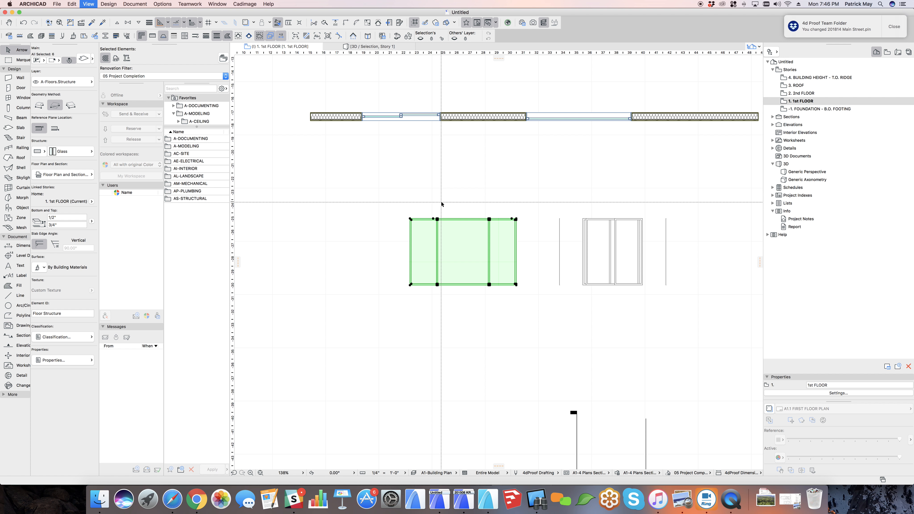
key(F5)
middle_drag(477, 228, 649, 253)
middle_drag(497, 275, 461, 393)
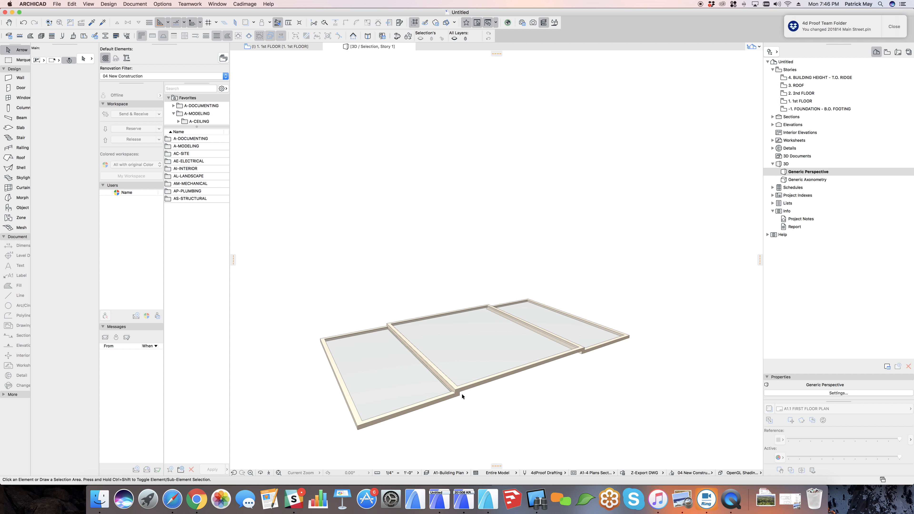
- Examine from above and below how the PVC frame slabs of the side and centre panes are offset and overlap
click(461, 394)
click(595, 352)
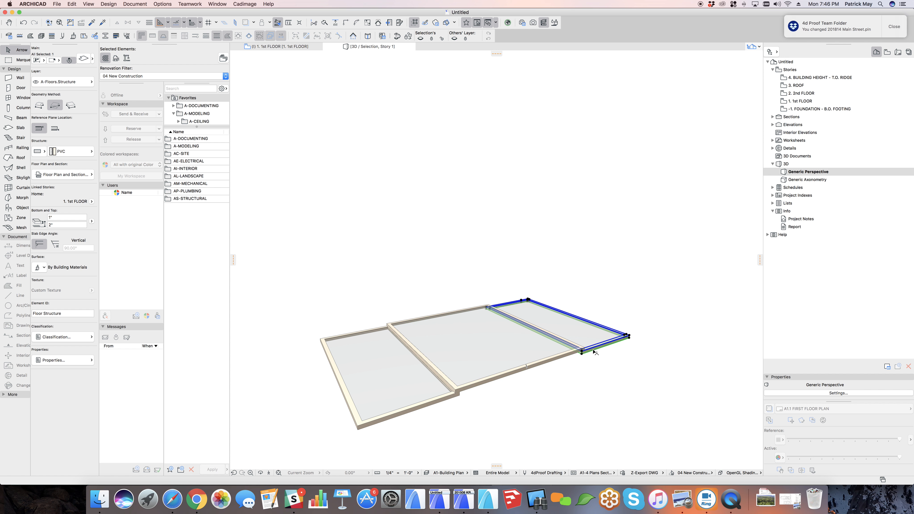
shift+middle_drag(525, 348, 603, 337)
scroll(517, 350, down, 5)
shift+middle_drag(405, 352, 453, 369)
key(Escape)
shift+middle_drag(406, 395, 430, 335)
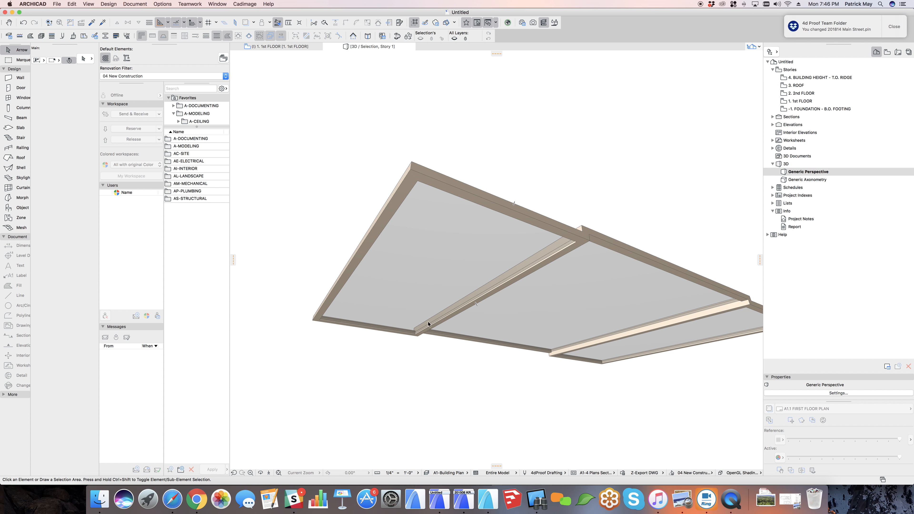
click(461, 185)
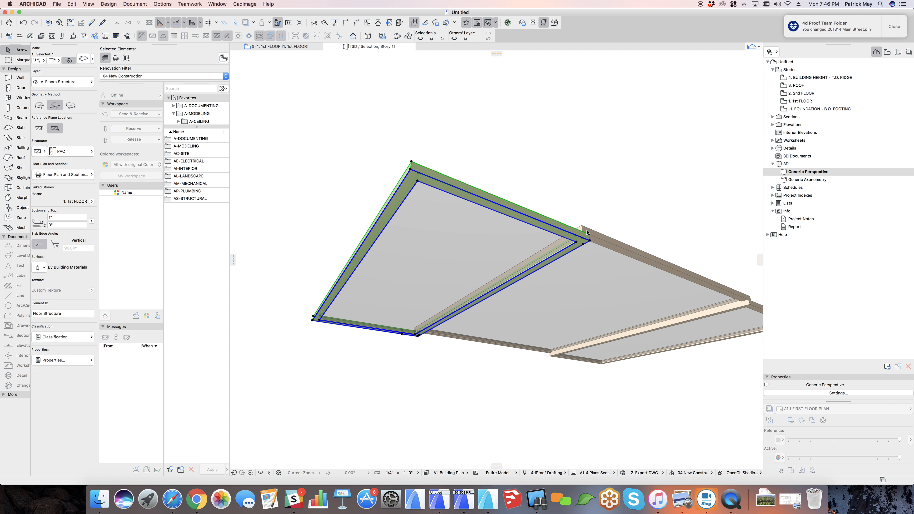
- Check the side pane's PVC frame slab settings and the glass slabs of the side and centre panes in 3D
double_click(522, 230)
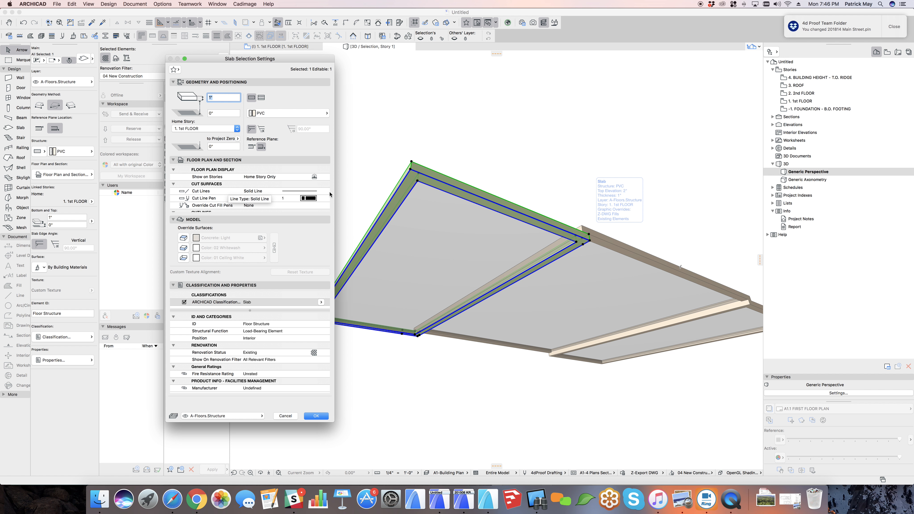
key(Escape)
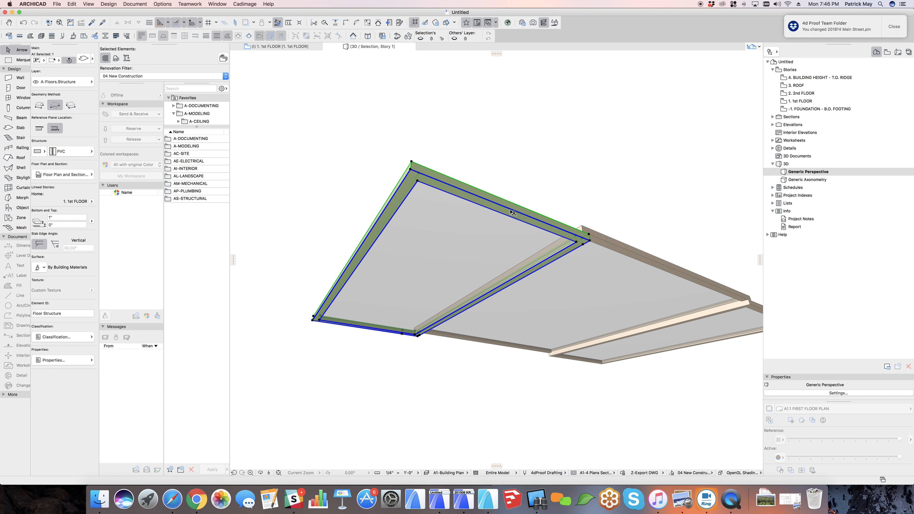
shift+middle_drag(507, 203, 435, 379)
click(438, 303)
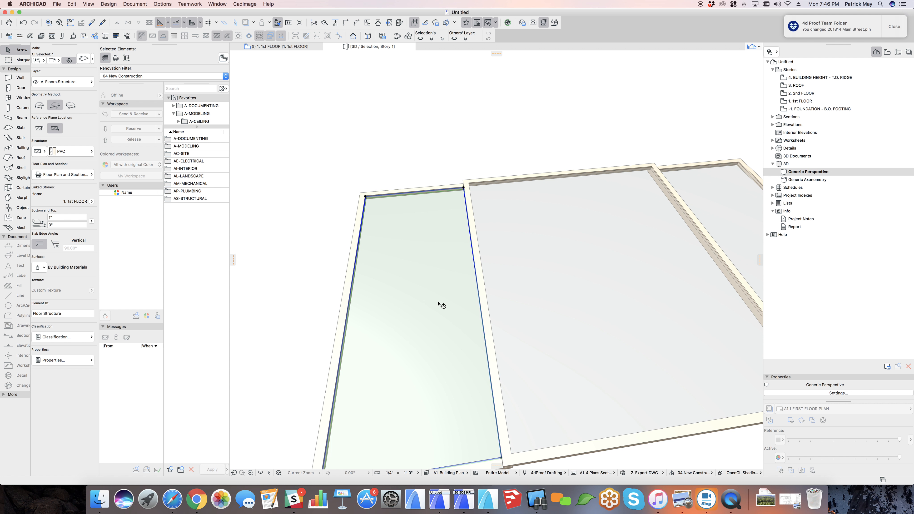
shift+middle_drag(555, 308, 482, 258)
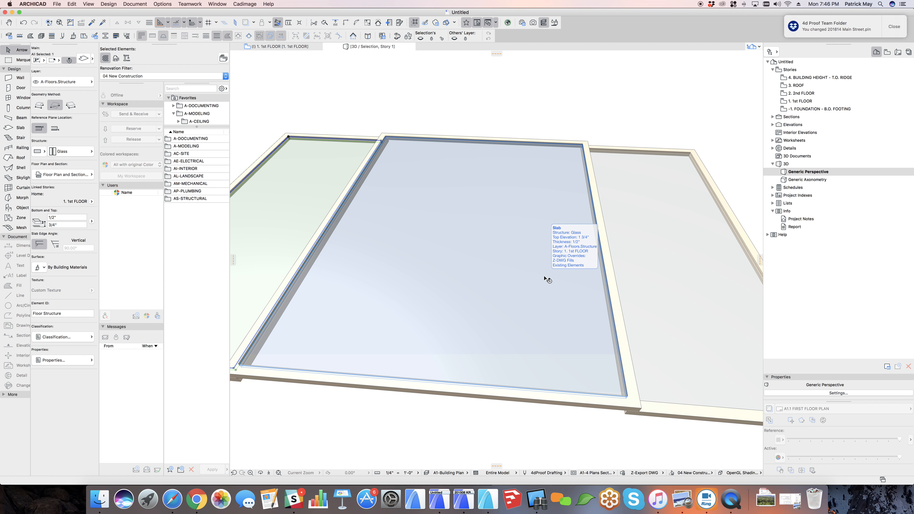
shift+middle_drag(534, 284, 503, 233)
key(Escape)
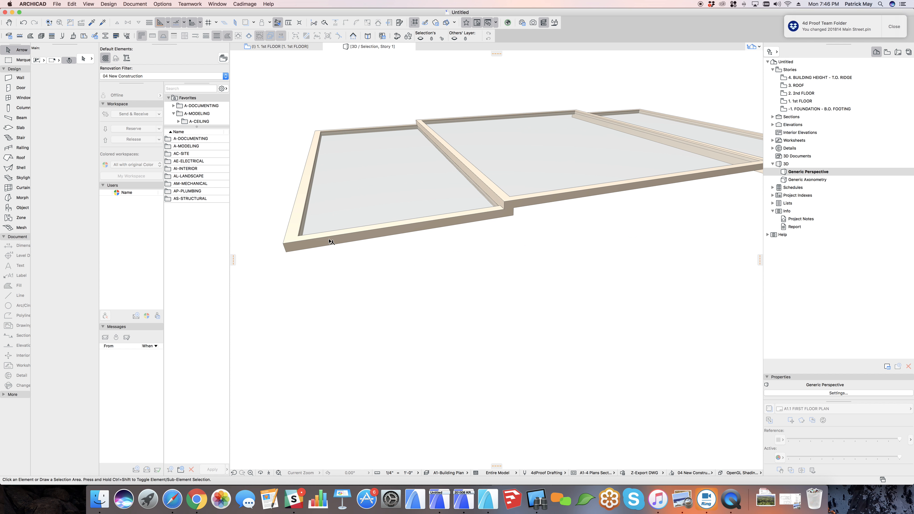
- Check the thickness and elevation settings of the side pane's PVC frame slab, and view where it meets the centre frame
click(308, 251)
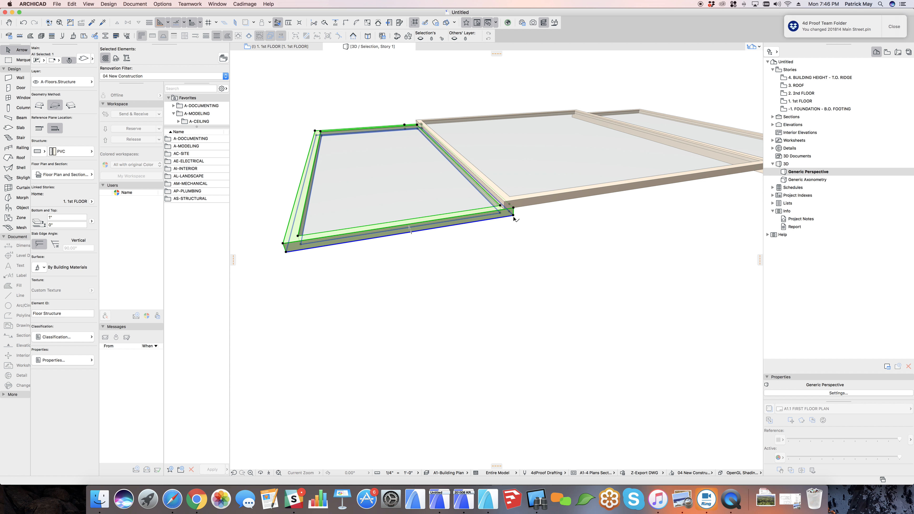
key(super+t)
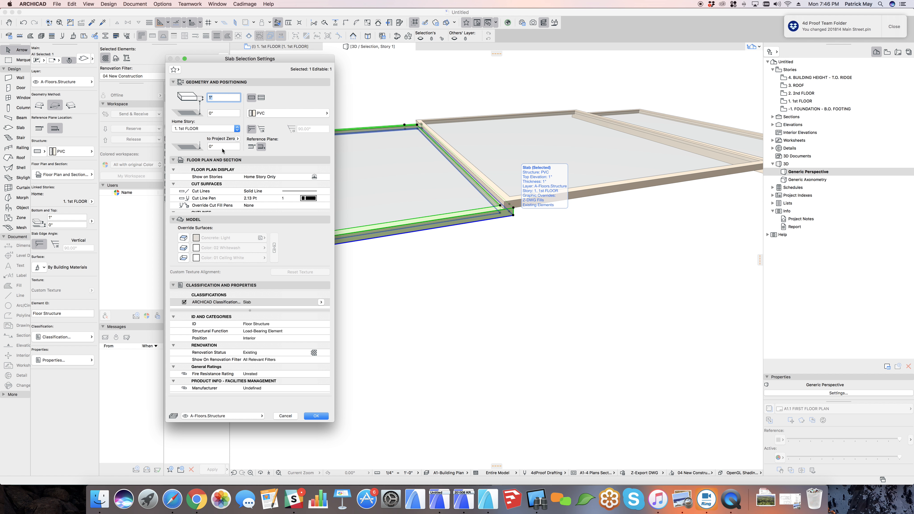
key(Escape)
key(Escape)
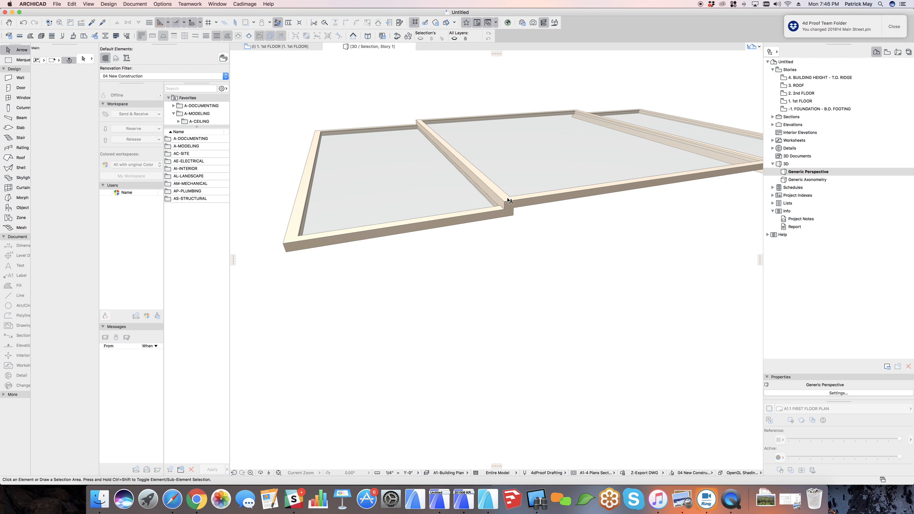
shift+middle_drag(502, 206, 370, 214)
- On the 1st floor plan, save the wide three-pane slab assembly as a Window Sash named "Sliding Window 8'x5'_Closed" in the Embedded Library
key(F2)
drag(536, 304, 365, 184)
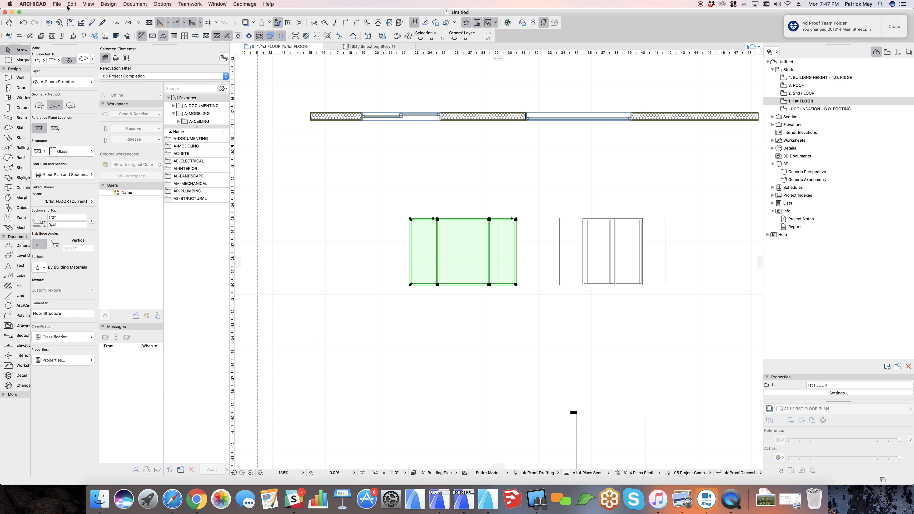
click(57, 3)
mouse_move(109, 115)
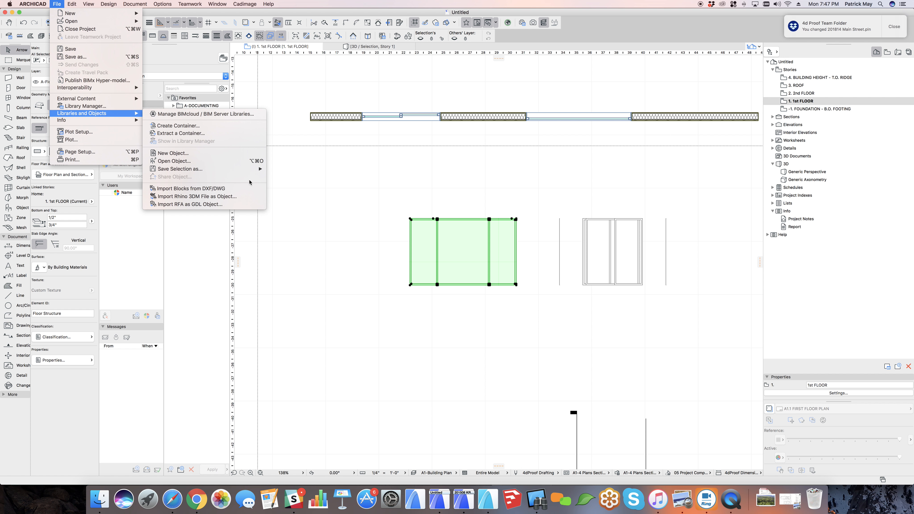
mouse_move(246, 170)
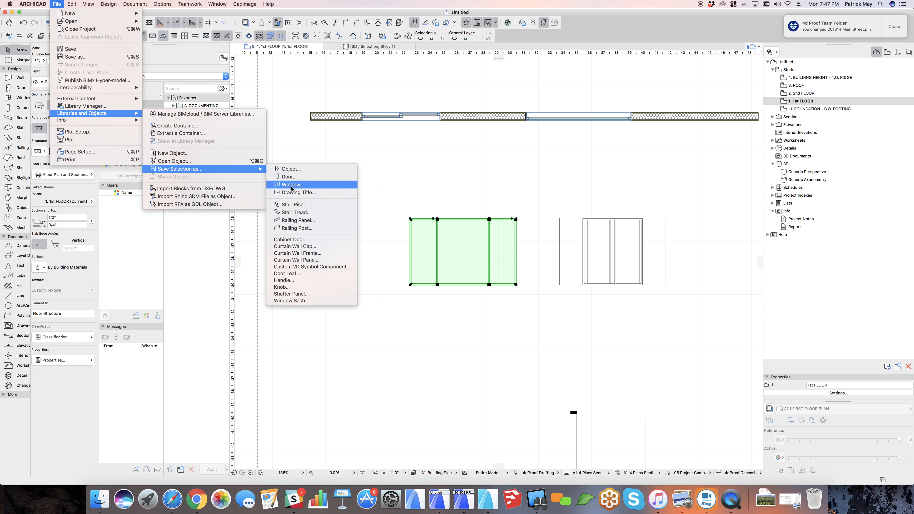
click(306, 301)
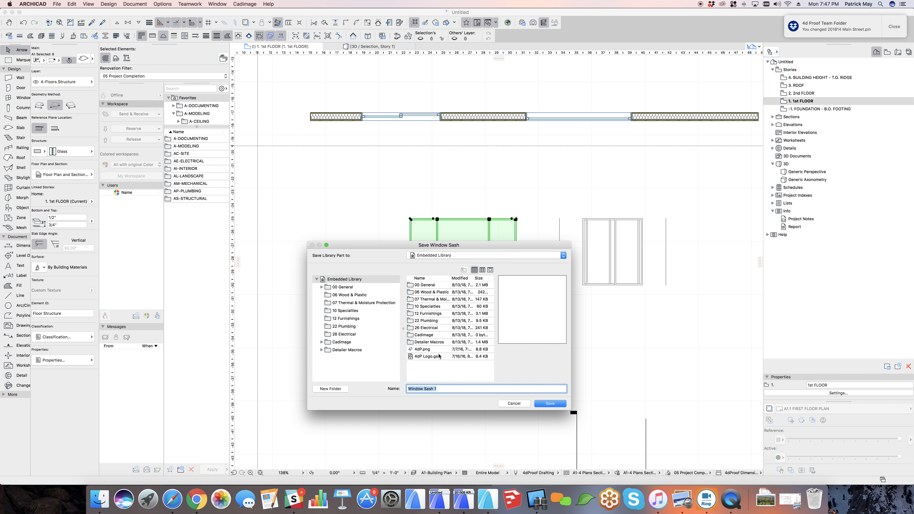
text(Sliding)
key(Return)
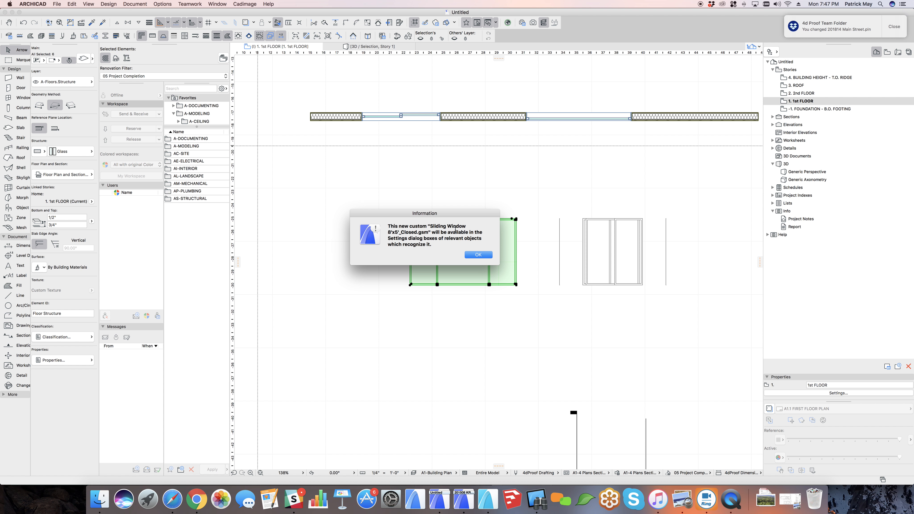
click(478, 255)
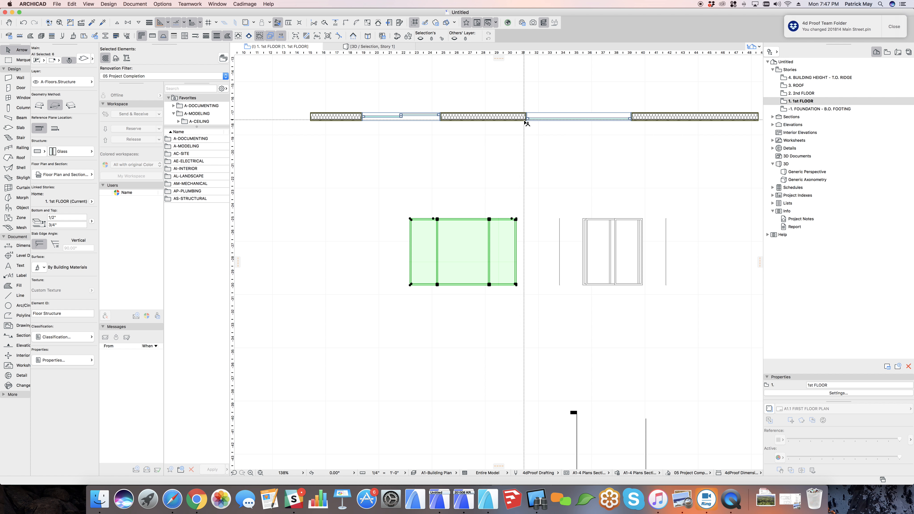
key(Escape)
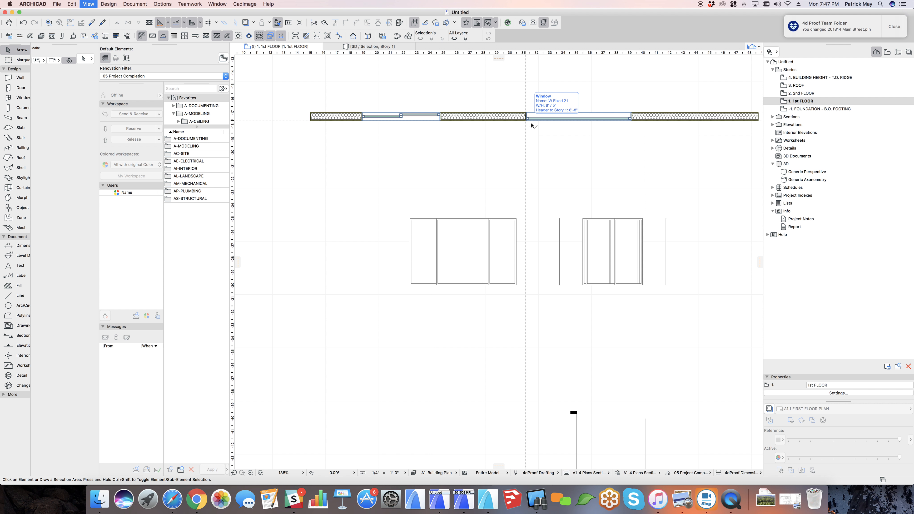
- In the full 3D model, give the W Fixed 21 window the Custom Sash style using Sliding Window 8'x5'_Closed
key(F3)
shift+middle_drag(570, 153, 521, 302)
click(539, 261)
double_click(510, 277)
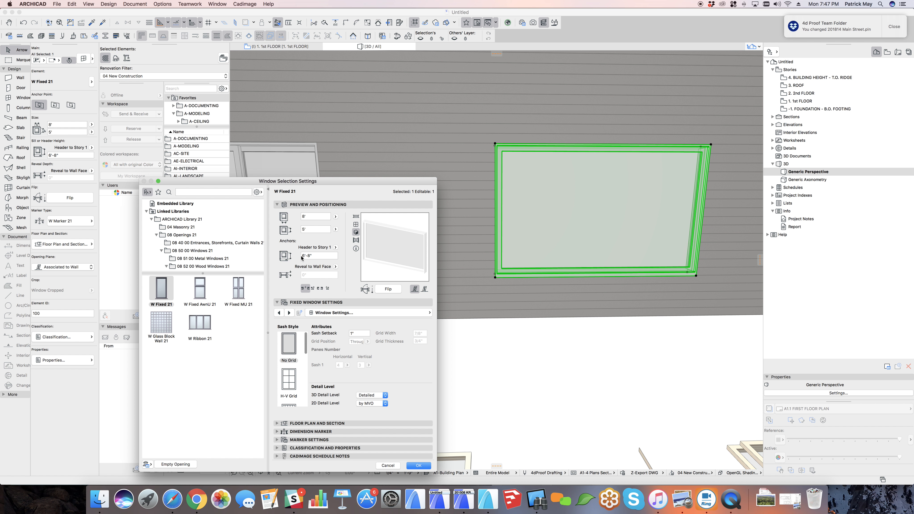
click(323, 312)
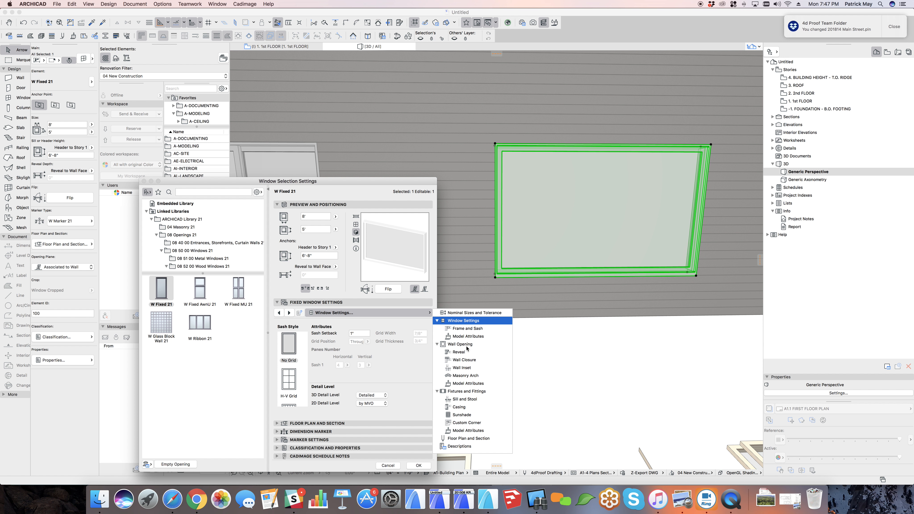
click(465, 329)
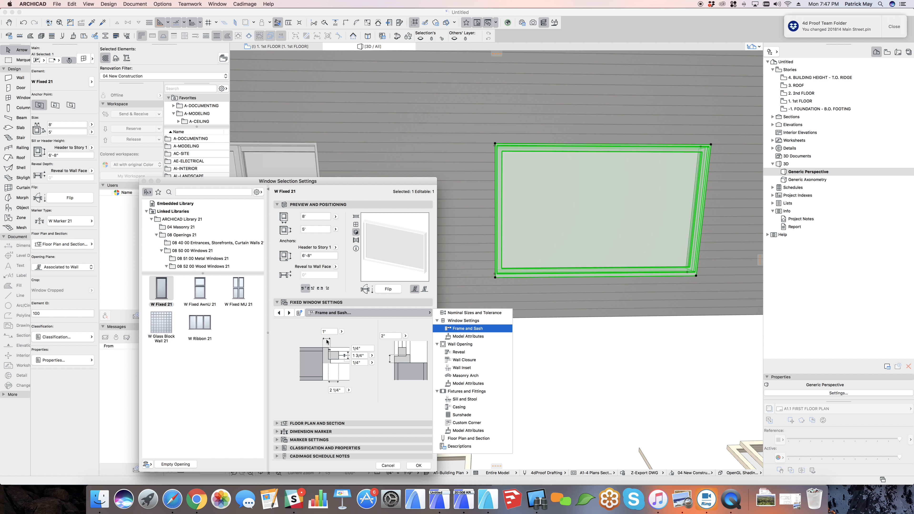
click(455, 321)
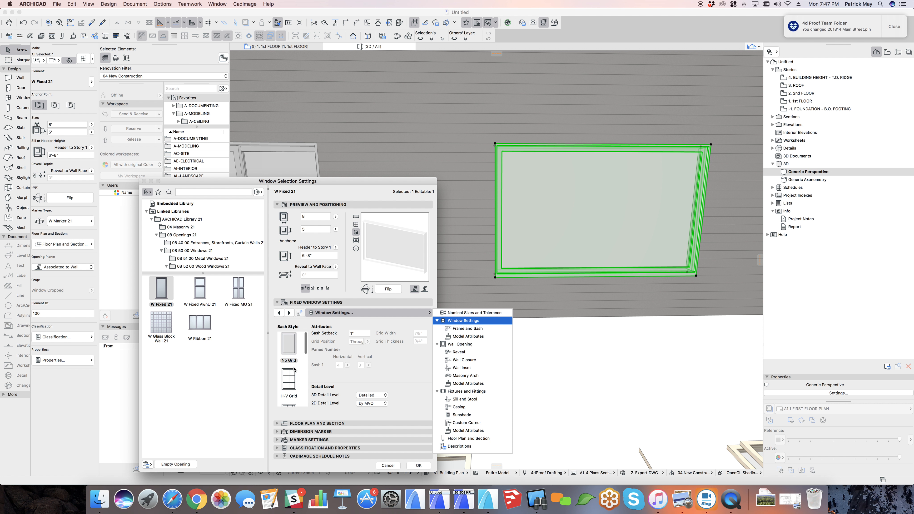
scroll(296, 374, down, 5)
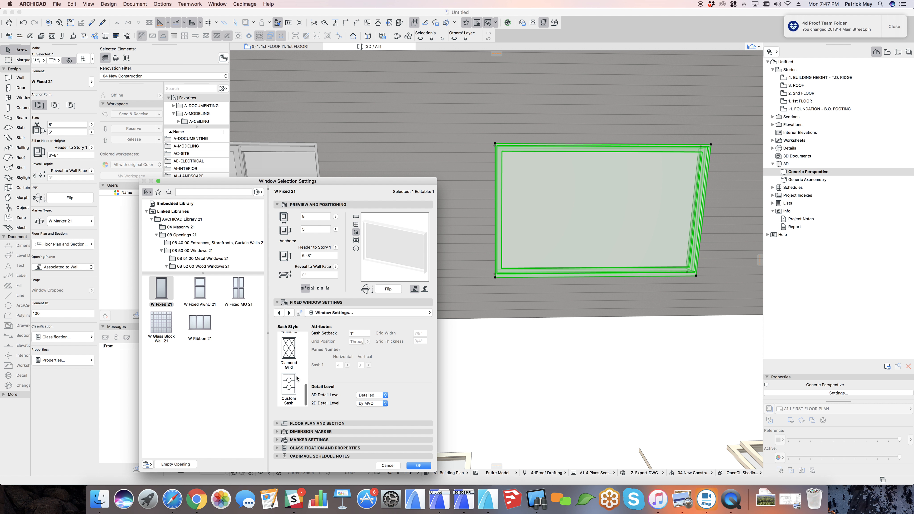
click(293, 381)
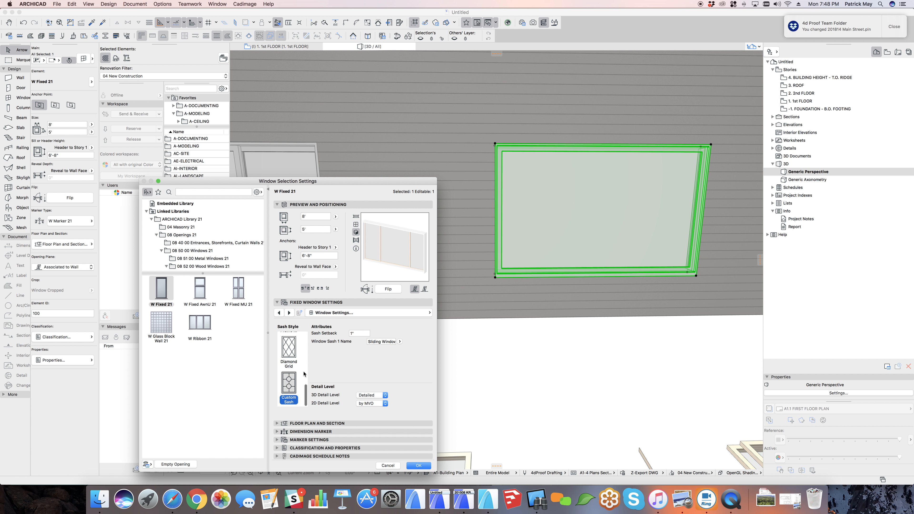
click(399, 341)
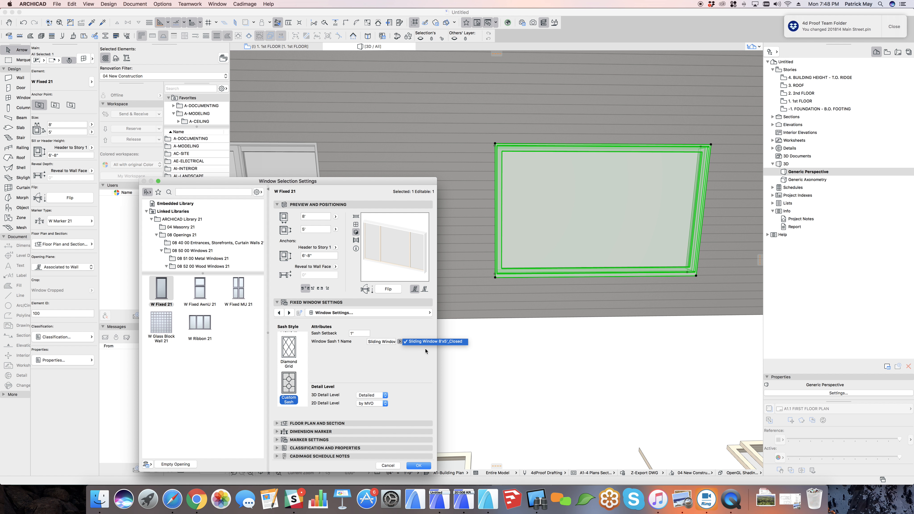
click(406, 362)
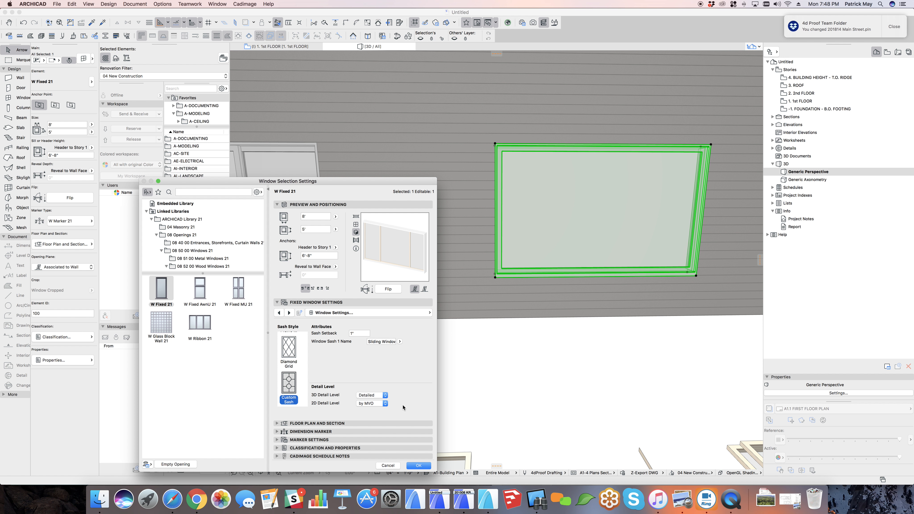
click(419, 465)
- Deselect the wide window and examine its three-pane custom sash in the wall up close and from a distance
shift+middle_drag(585, 306, 464, 310)
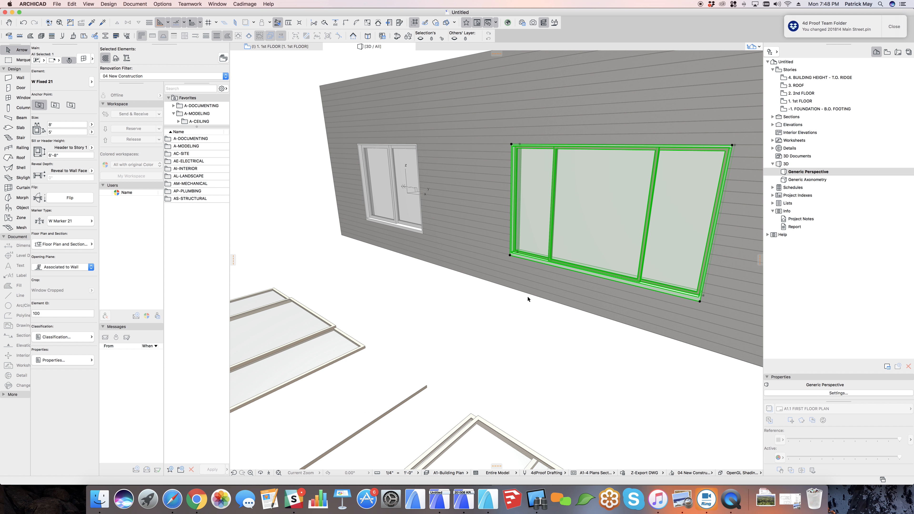
key(Escape)
scroll(653, 251, up, 2)
scroll(653, 251, up, 3)
shift+middle_drag(641, 249, 705, 239)
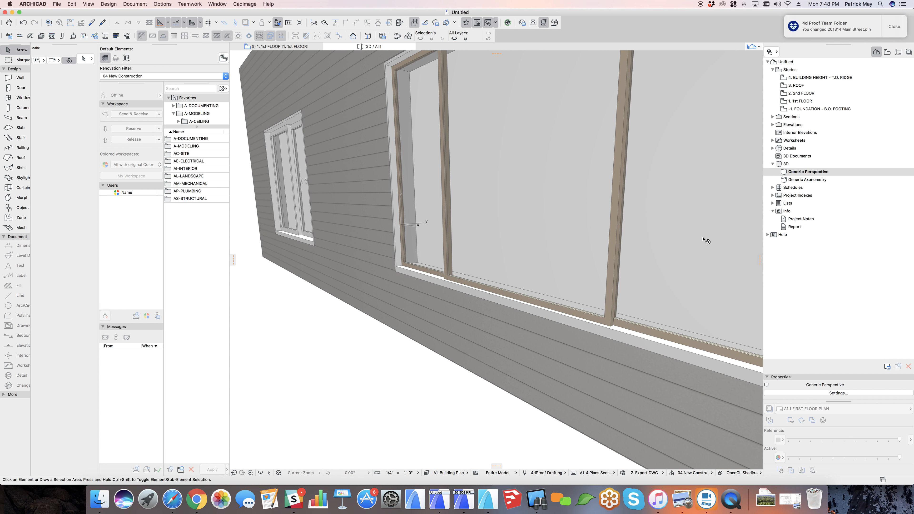
shift+middle_drag(413, 227, 519, 240)
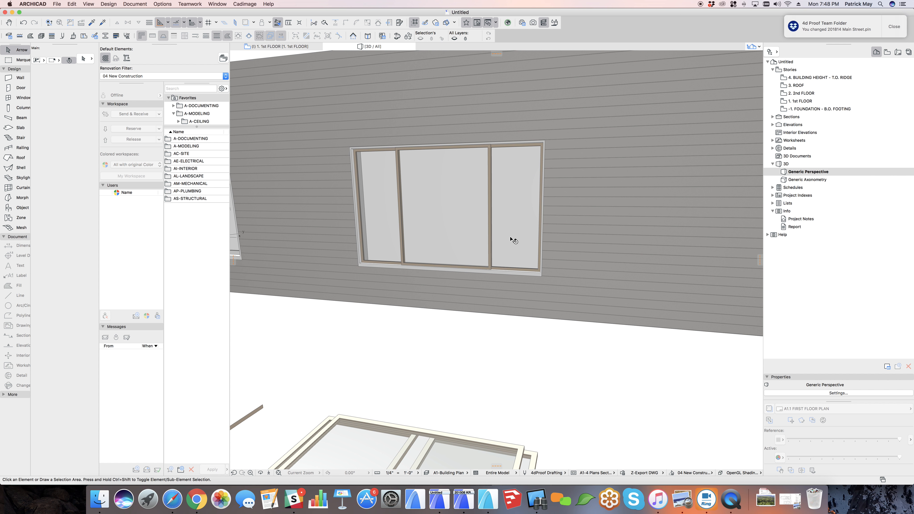
scroll(504, 240, down, 5)
scroll(459, 228, up, 3)
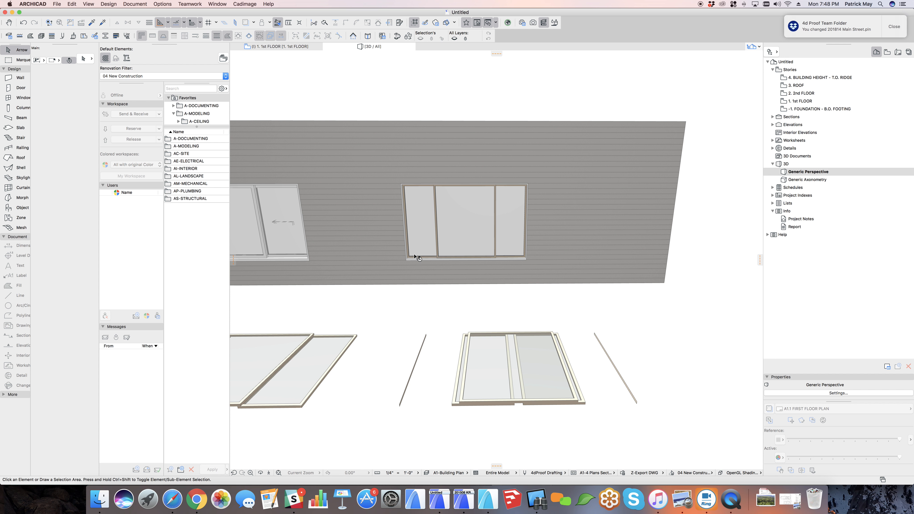
- Compare the W Sliding2 21 window with the custom-sash window beside it, and clear the selection
click(272, 249)
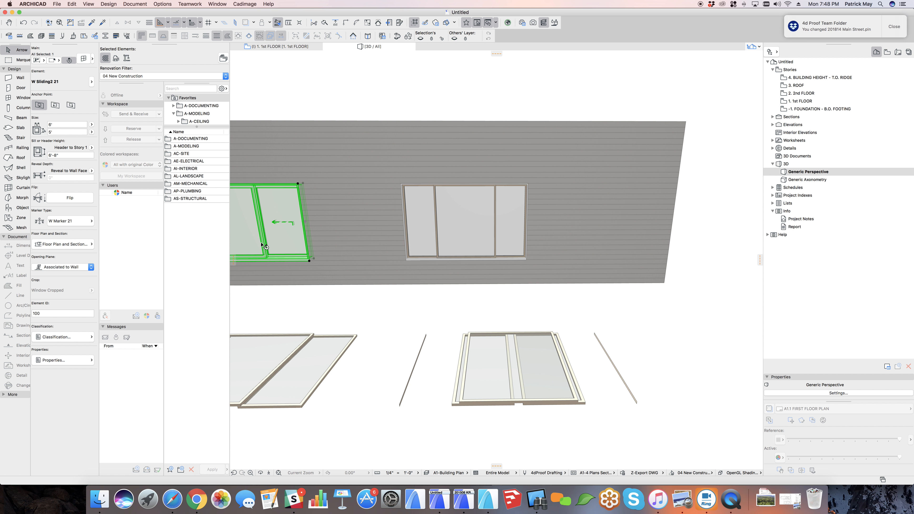
scroll(264, 245, up, 3)
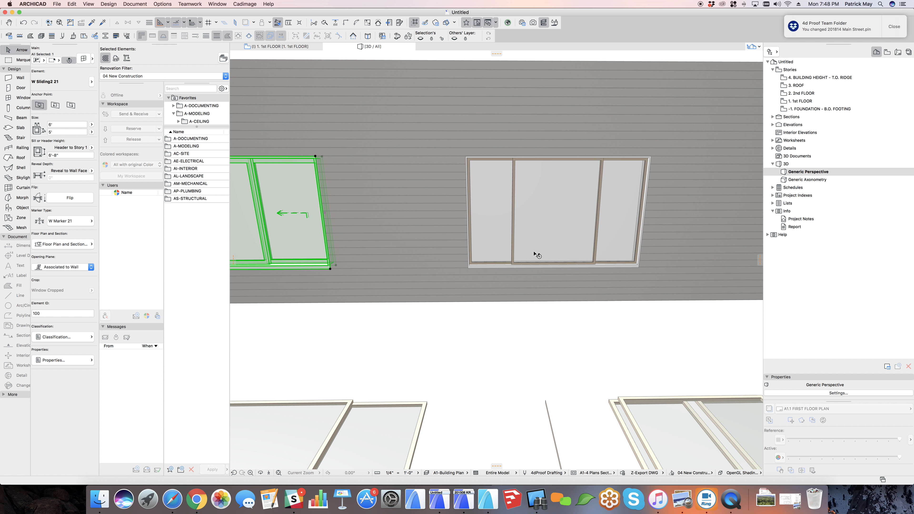
scroll(534, 252, up, 1)
middle_drag(540, 258, 476, 234)
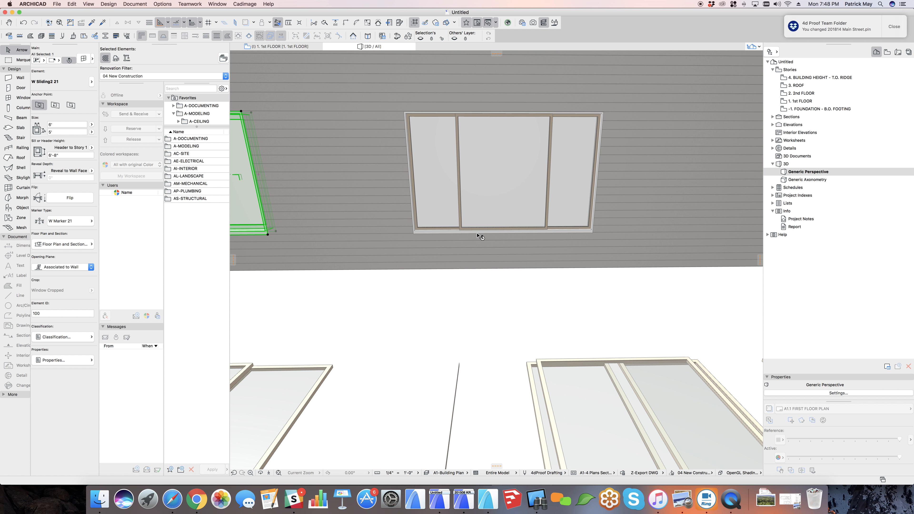
key(Escape)
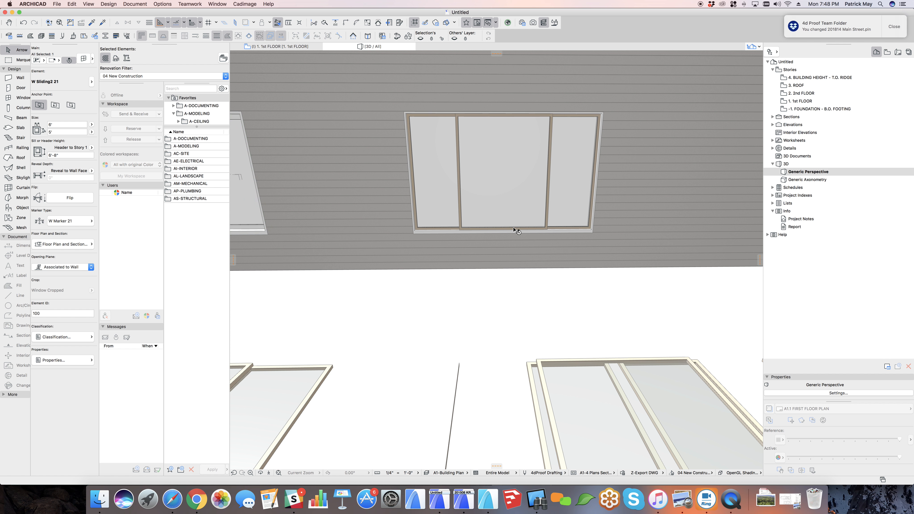
- Examine the custom-sash window's overlapping frames and sill from the side, then view the whole wall and the narrower slab assembly
middle_drag(530, 214, 495, 299)
click(494, 278)
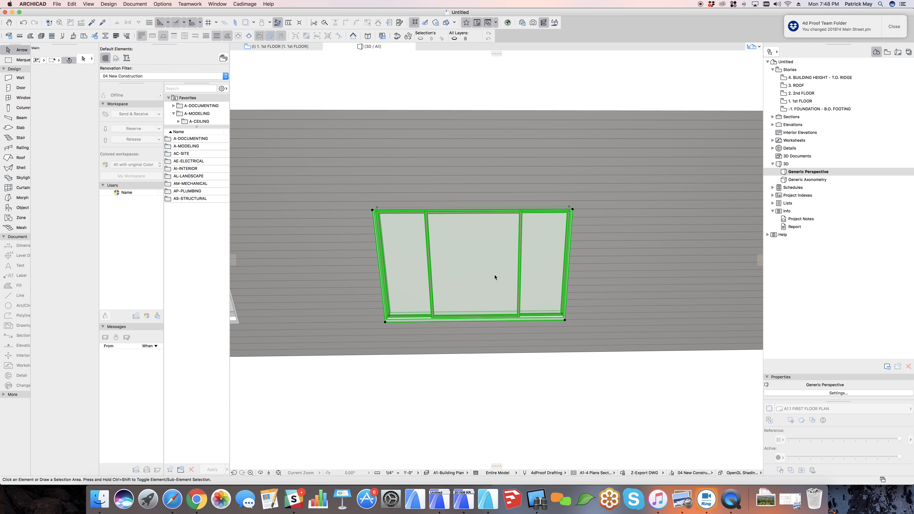
scroll(433, 319, up, 1)
scroll(433, 319, up, 3)
shift+middle_drag(433, 319, 520, 335)
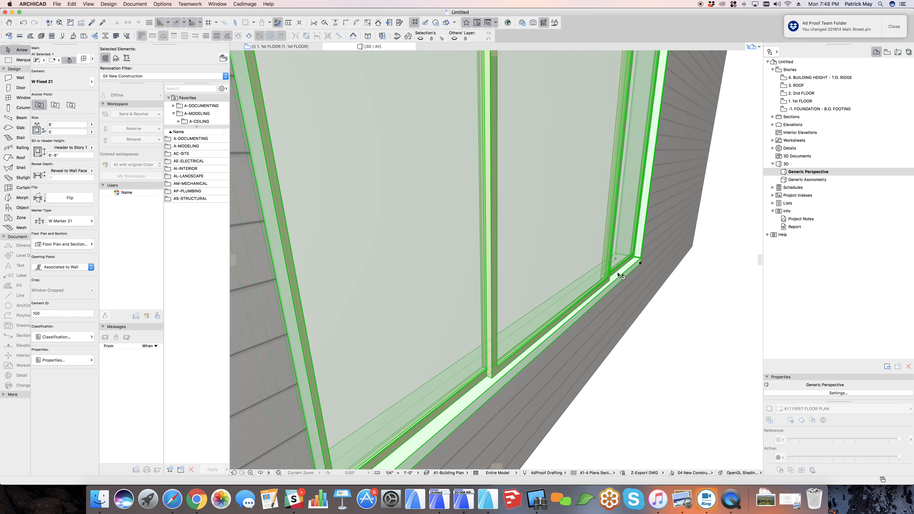
scroll(606, 275, down, 5)
shift+middle_drag(606, 276, 481, 280)
scroll(512, 280, down, 4)
click(541, 321)
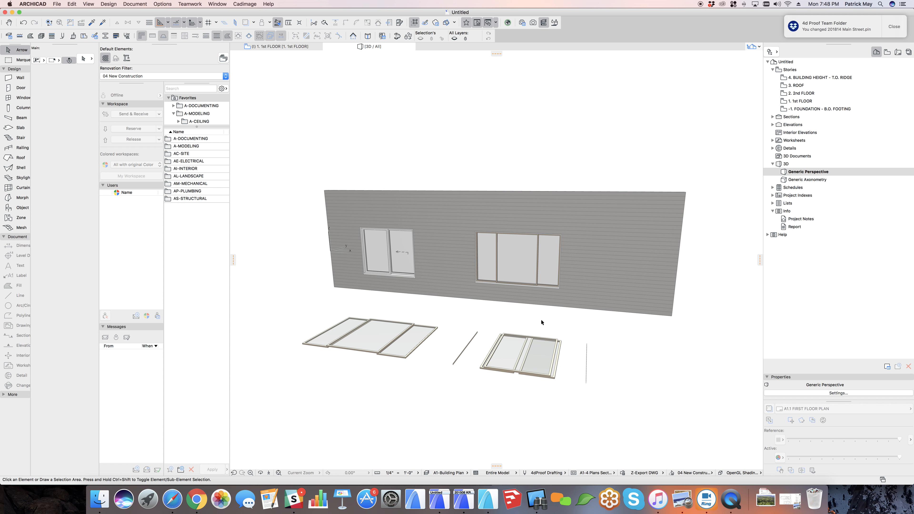
scroll(553, 350, up, 5)
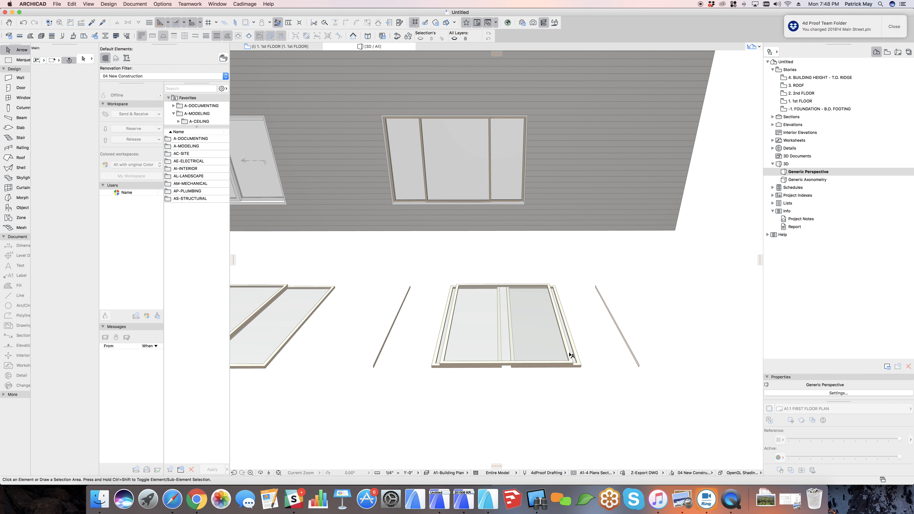
- Examine the narrower open-position slab assembly and the thin PVC strips standing on either side of it
drag(656, 393, 363, 346)
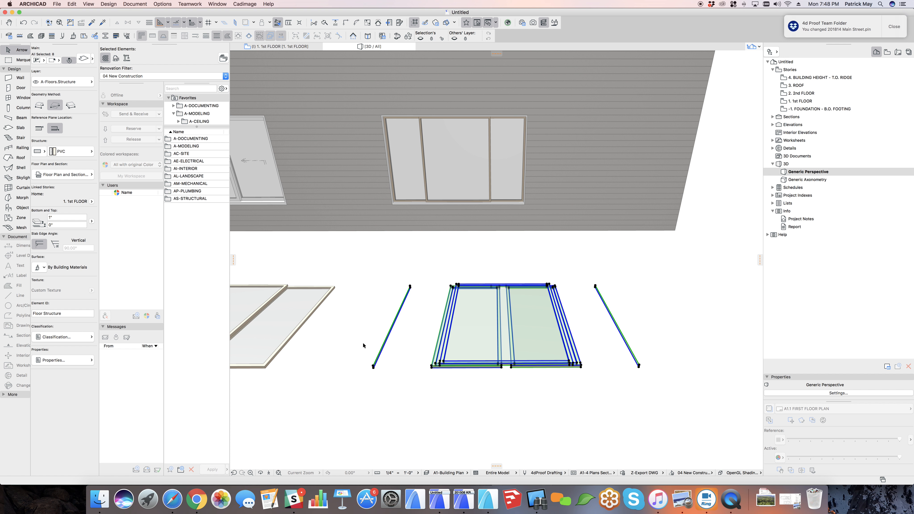
scroll(447, 363, up, 5)
click(331, 396)
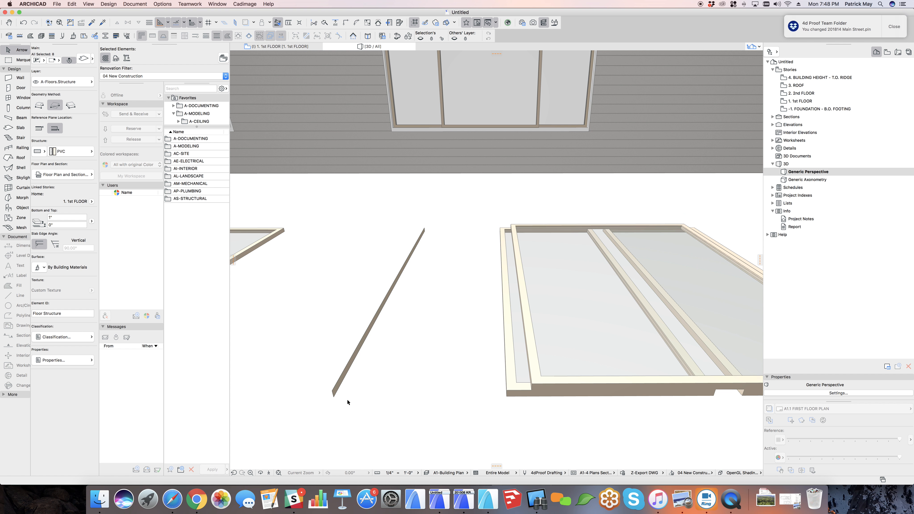
click(333, 394)
click(385, 394)
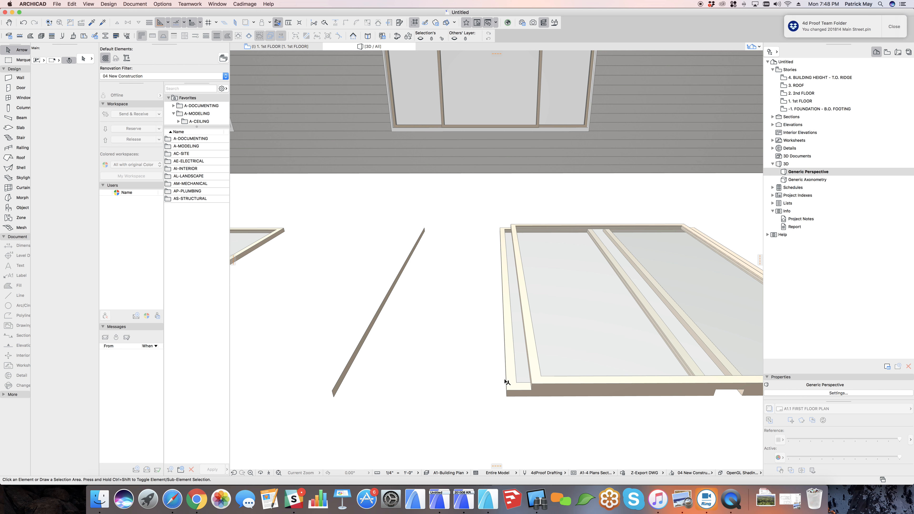
scroll(506, 382, down, 7)
middle_drag(507, 382, 462, 383)
scroll(541, 381, up, 1)
scroll(542, 380, up, 4)
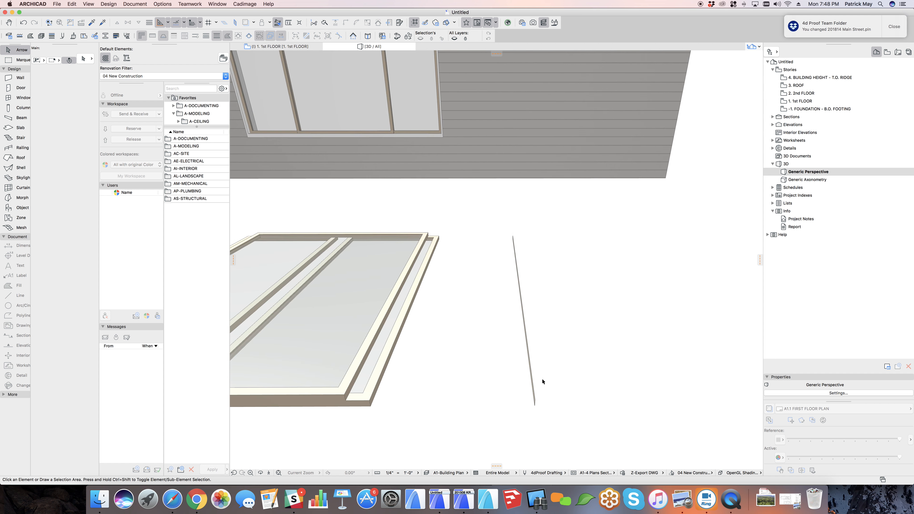
scroll(542, 380, down, 1)
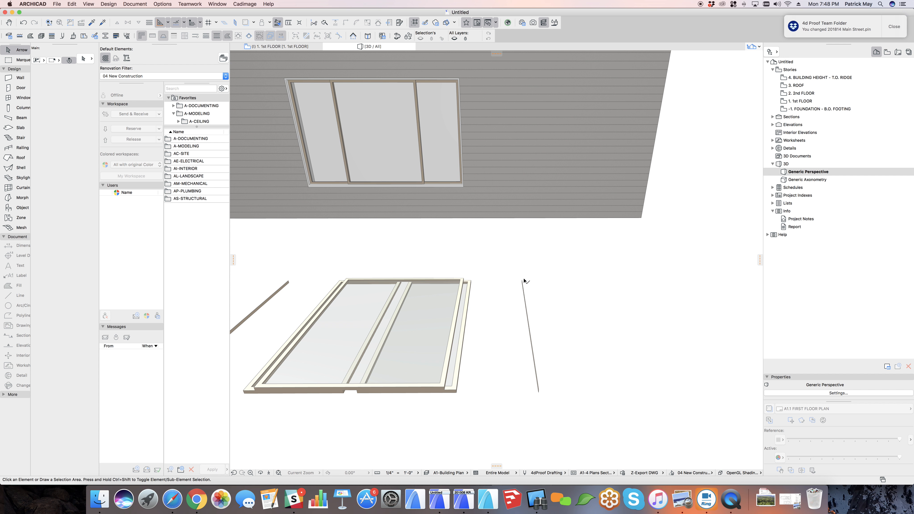
middle_drag(501, 374, 546, 372)
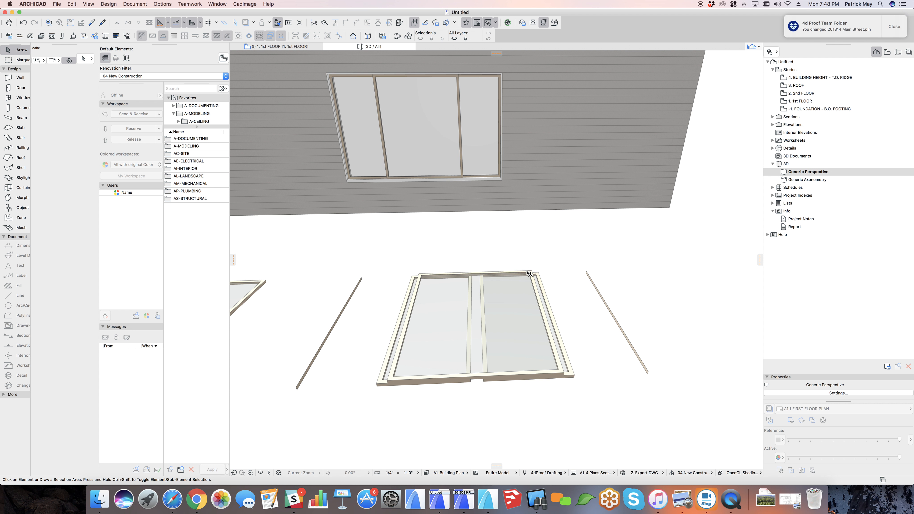
click(646, 371)
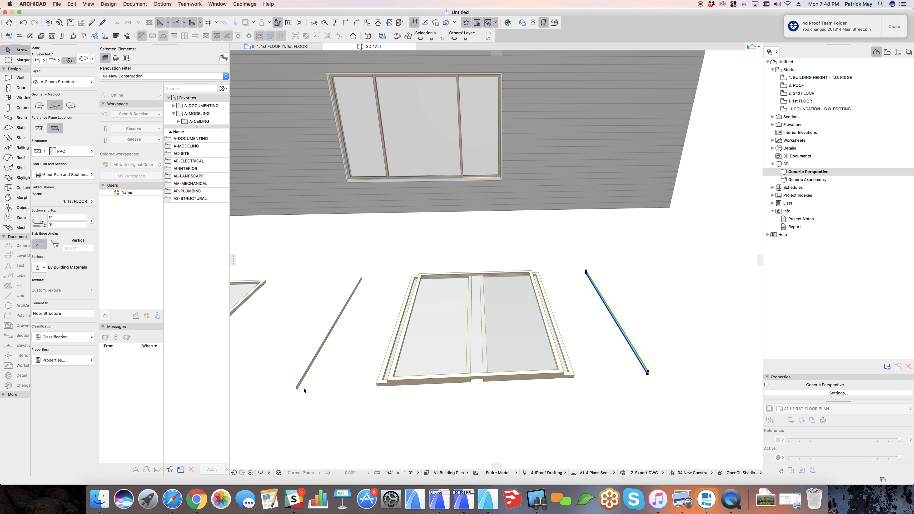
click(326, 378)
- On the first-floor plan, save the narrower slab assembly with both side strips as window sash Sliding Window 8'x5'_Open in the Embedded Library
key(F2)
drag(695, 305, 514, 190)
click(572, 292)
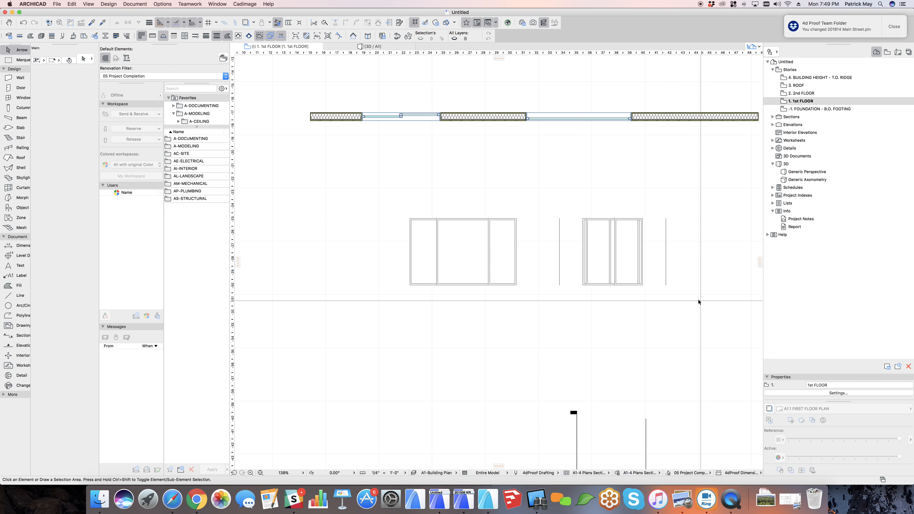
drag(698, 301, 555, 203)
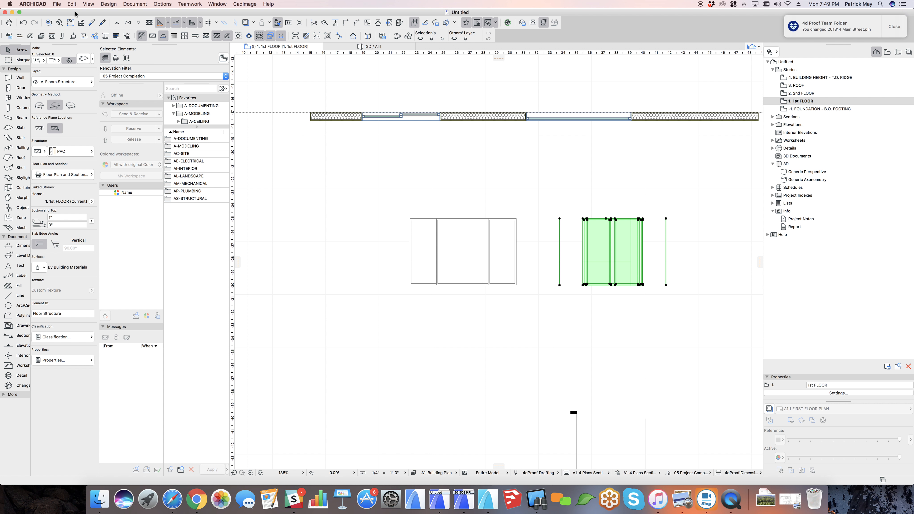
click(56, 5)
mouse_move(118, 113)
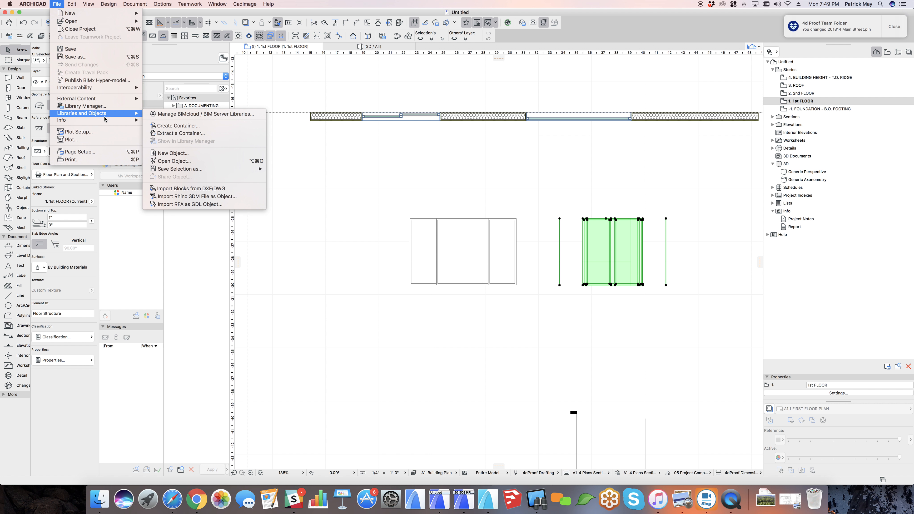
mouse_move(208, 170)
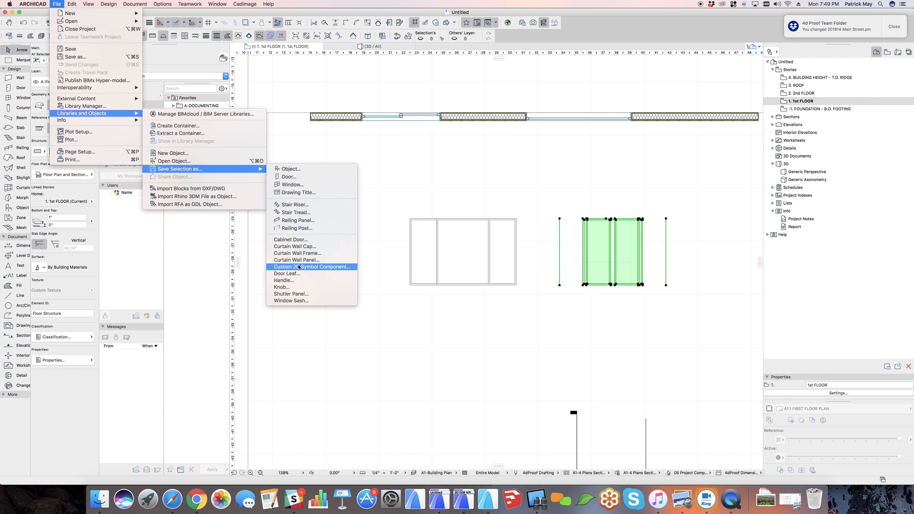
click(298, 300)
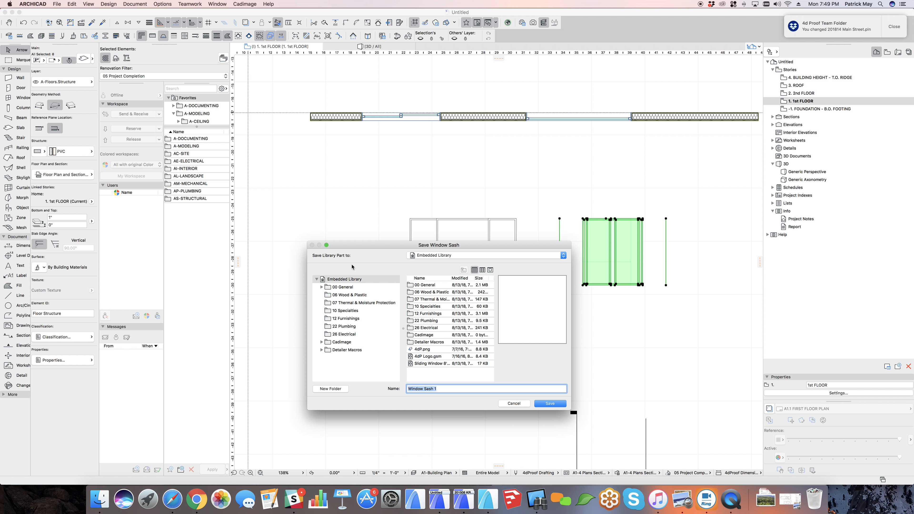
click(429, 363)
drag(448, 387, 460, 389)
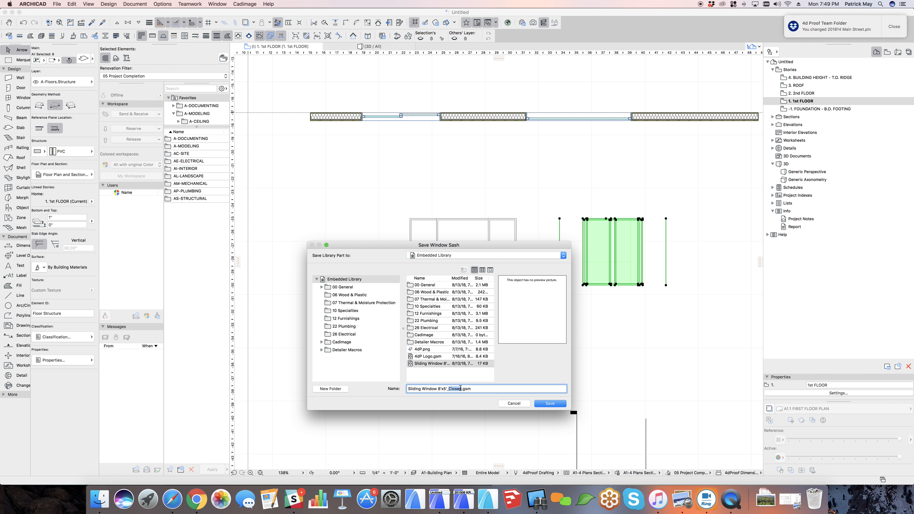
text(Open)
key(Return)
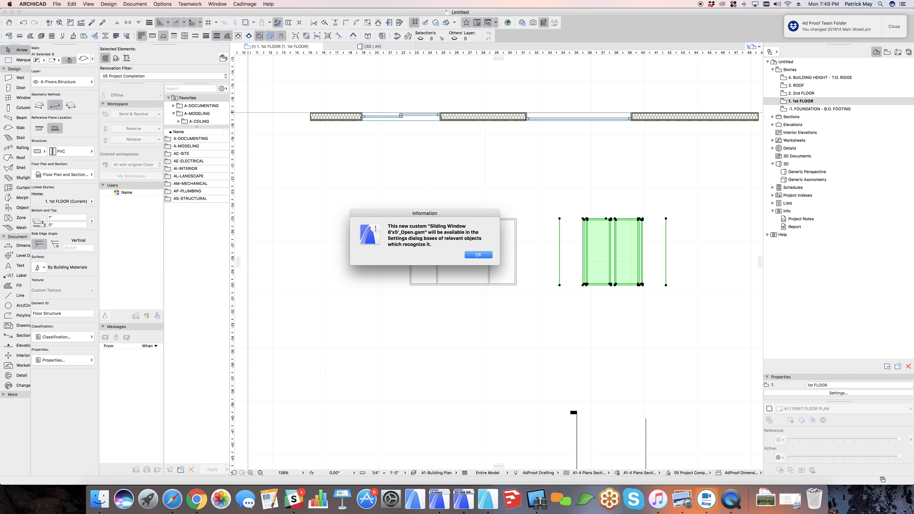
key(Return)
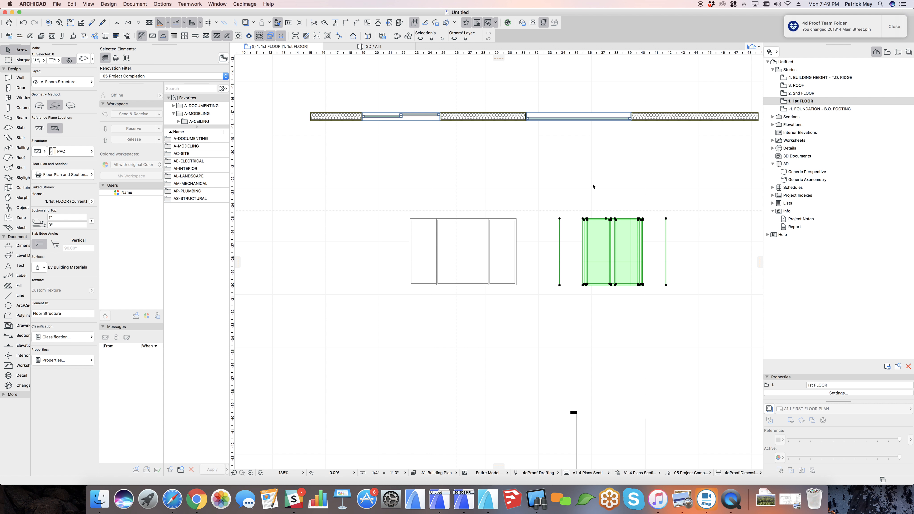
- In the 3D view, change the W Fixed 21 window's custom sash to Sliding Window 8'x5'_Open
middle_drag(590, 190, 577, 207)
key(Escape)
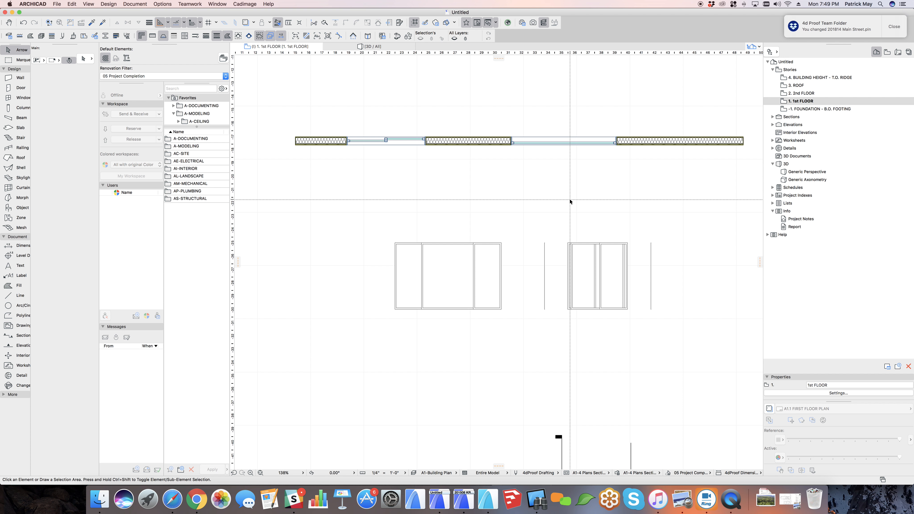
key(F3)
click(433, 141)
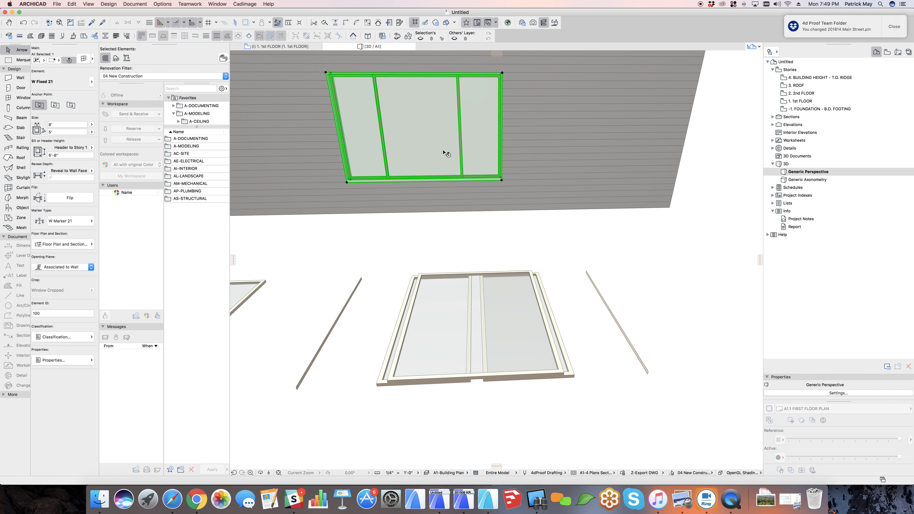
key(super+t)
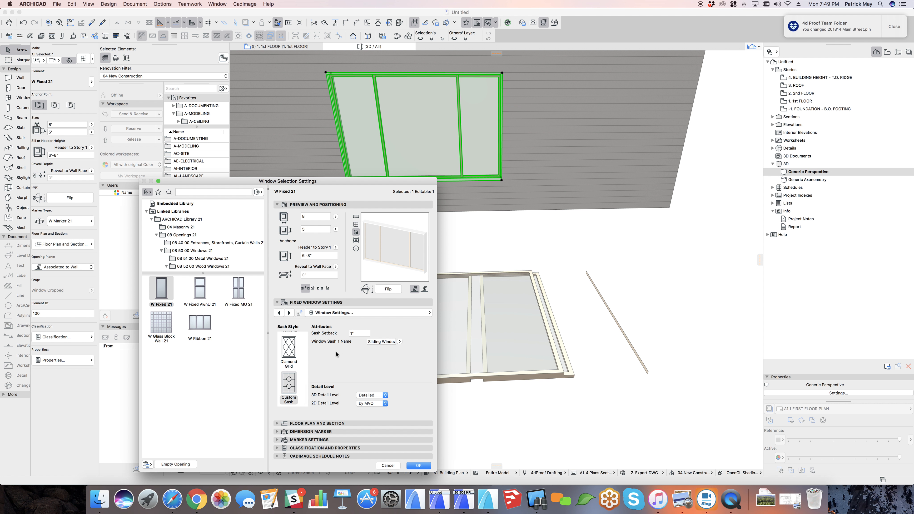
click(399, 341)
click(428, 348)
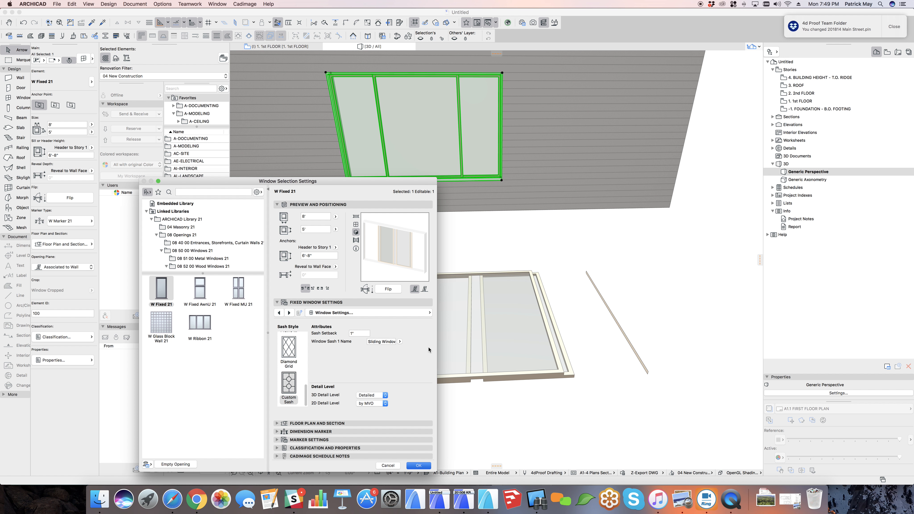
key(Return)
- Examine the open custom-sash window in the wall up close and from a distance, and return to the first-floor plan
middle_drag(451, 237, 397, 312)
click(452, 241)
shift+middle_drag(429, 283, 480, 267)
scroll(480, 267, up, 5)
shift+middle_drag(415, 270, 538, 258)
scroll(448, 267, down, 5)
scroll(477, 253, down, 3)
shift+middle_drag(459, 268, 518, 266)
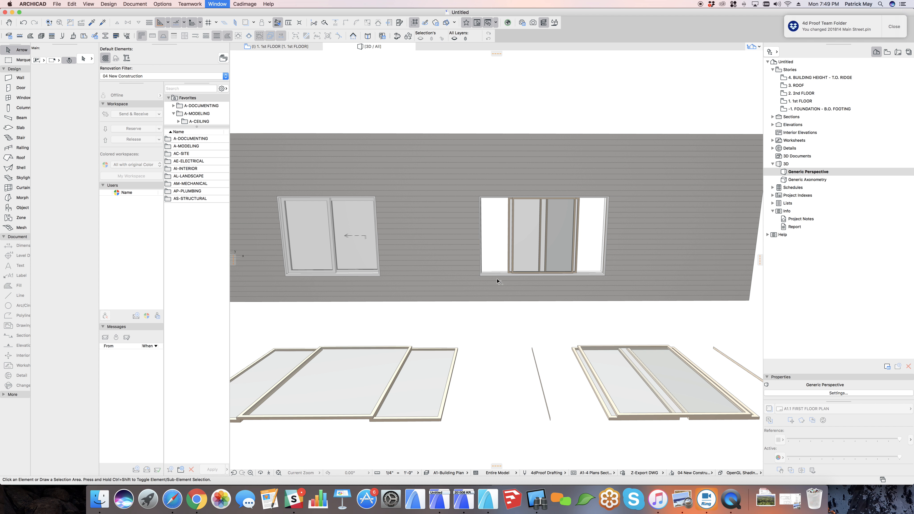
key(F2)
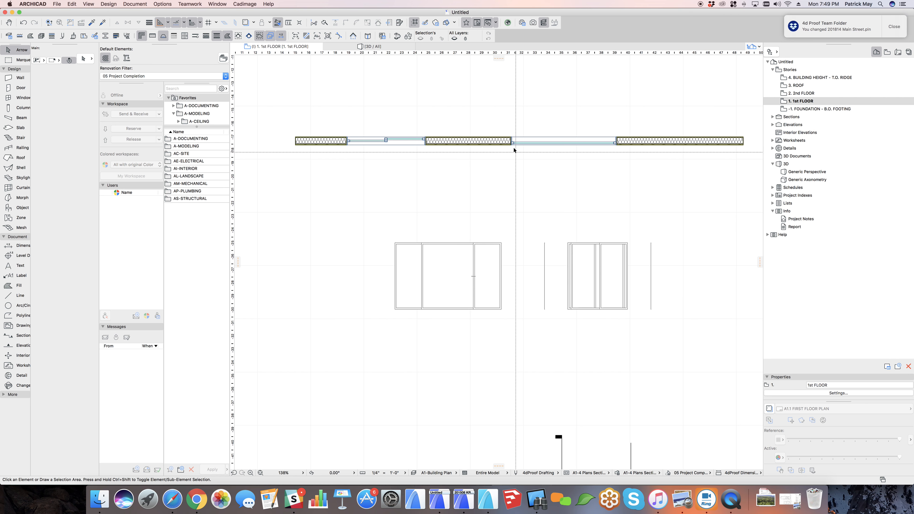
- Try to delete the left panel of the original three-panel slab assembly, and undo the deletion
click(409, 223)
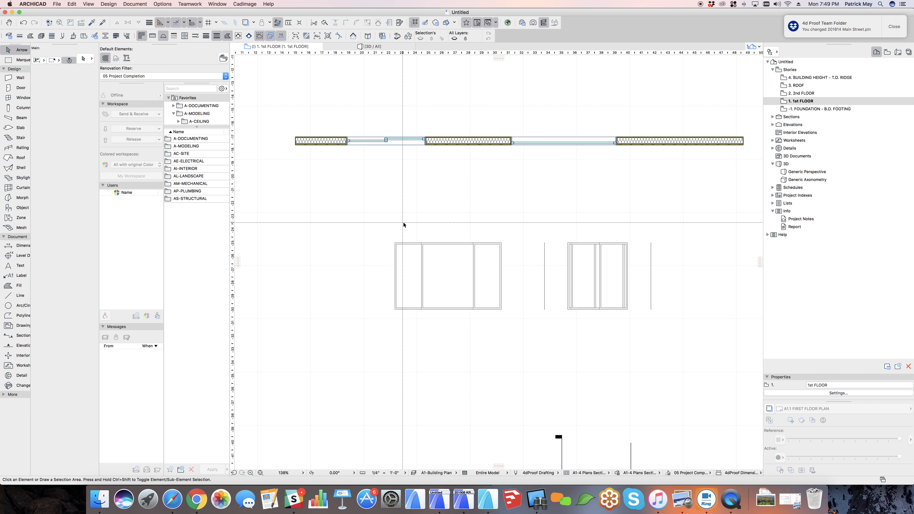
click(380, 334)
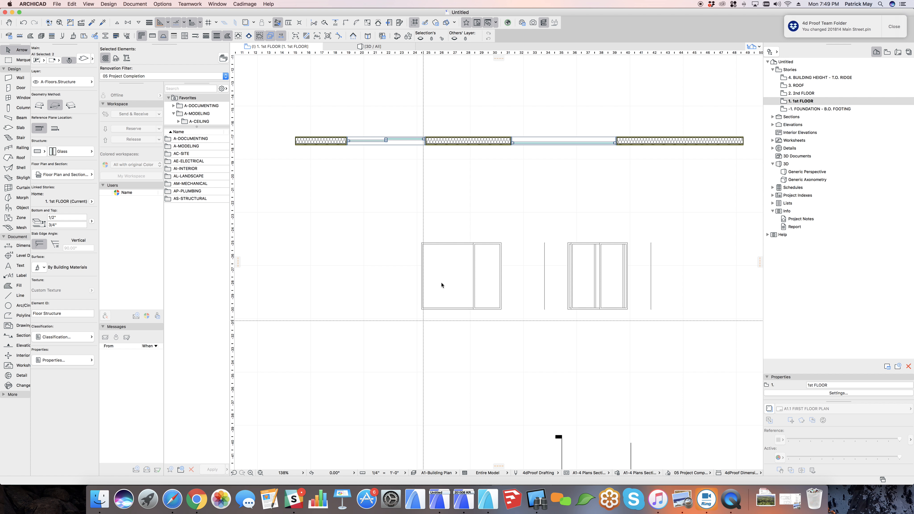
key(m)
click(437, 231)
click(407, 347)
key(Escape)
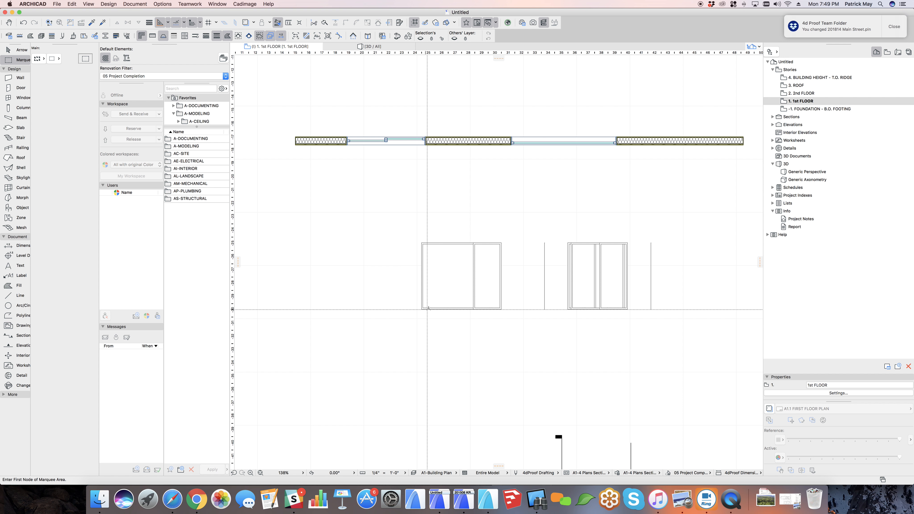
key(super+z)
key(Escape)
key(Escape)
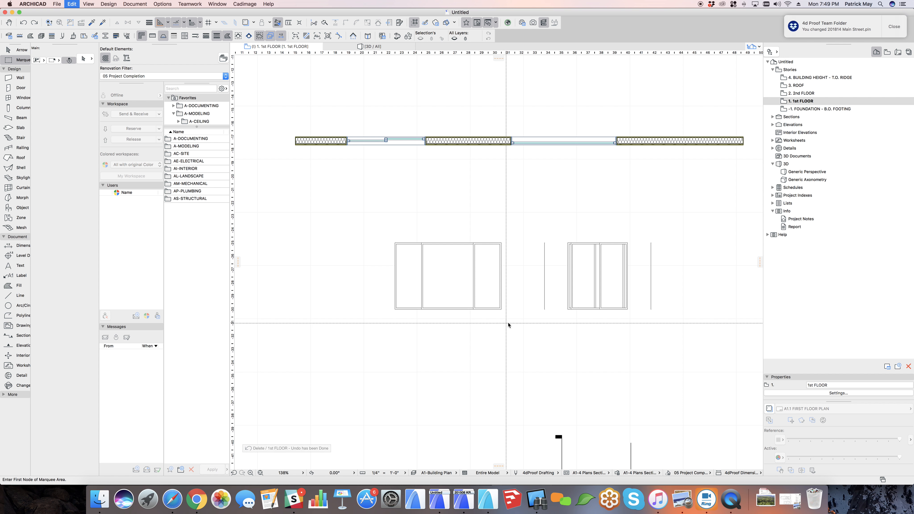
- Copy the three-panel slab assembly directly below the original and delete the copy's left panel
click(509, 322)
click(340, 225)
alt+drag(449, 262, 449, 350)
click(408, 320)
drag(408, 319, 381, 403)
key(Delete)
- Stretch the left edge of the copy's wide panel outward to align with the original assembly's left edge
key(m)
click(428, 324)
click(412, 407)
click(421, 396)
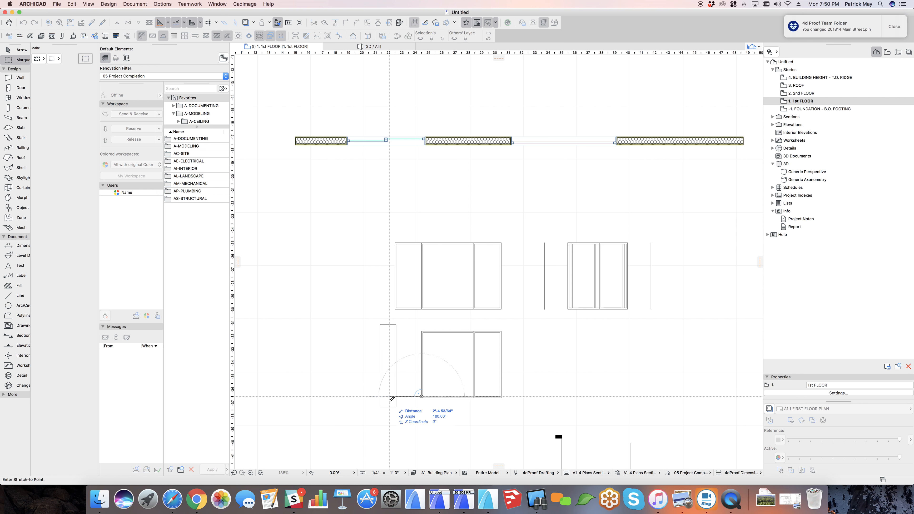
click(395, 397)
key(Escape)
key(Escape)
- Save the two-panel slab assembly as a window sash, replacing Sliding Window 8'x5'_Closed.gsm in the Embedded Library
drag(510, 418, 382, 374)
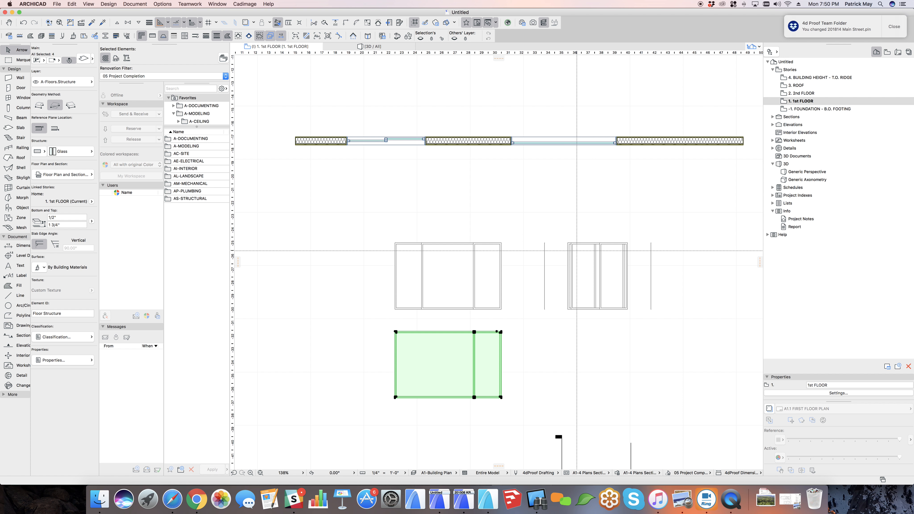
click(57, 4)
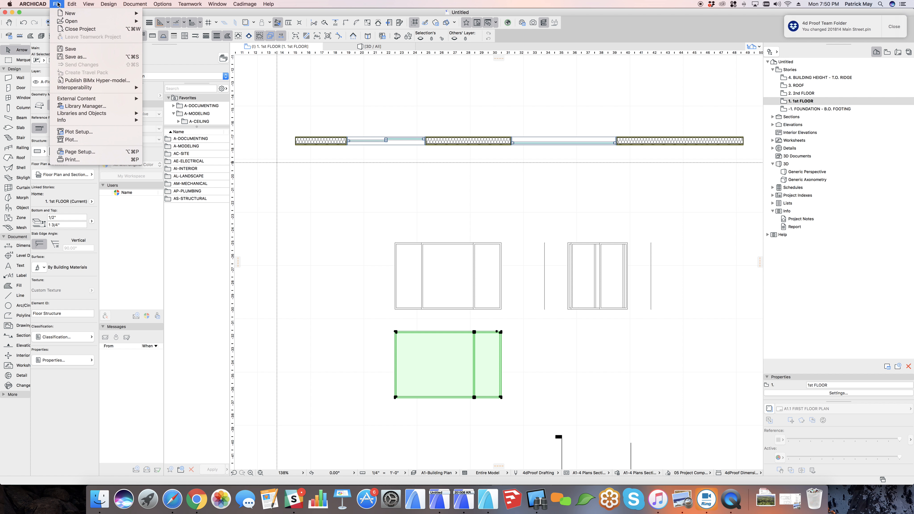
mouse_move(93, 113)
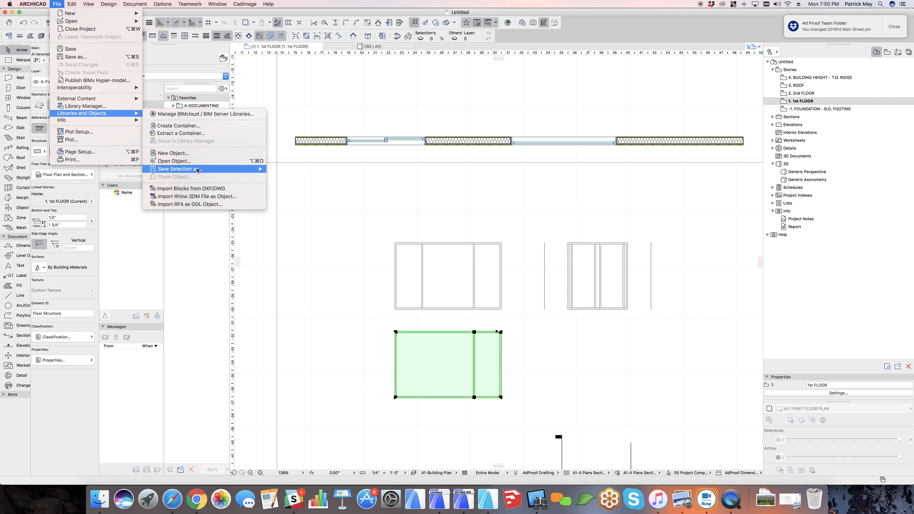
mouse_move(197, 169)
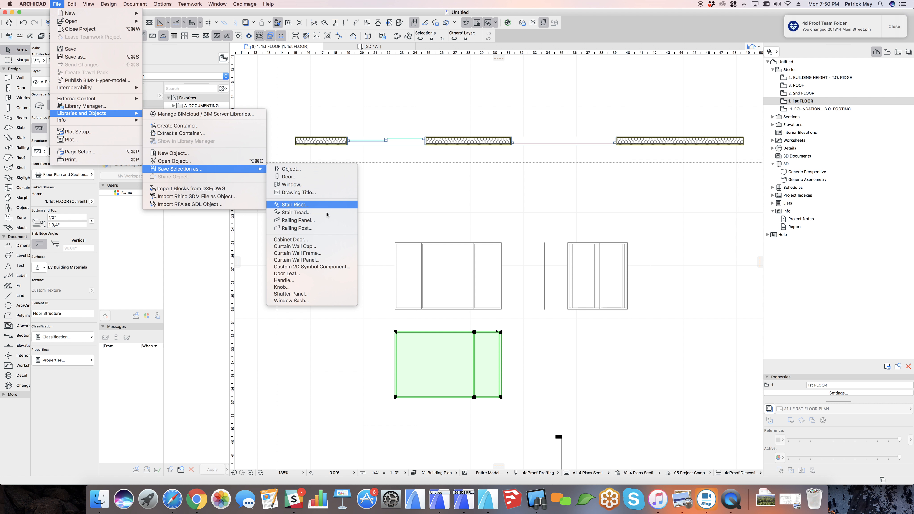
click(291, 301)
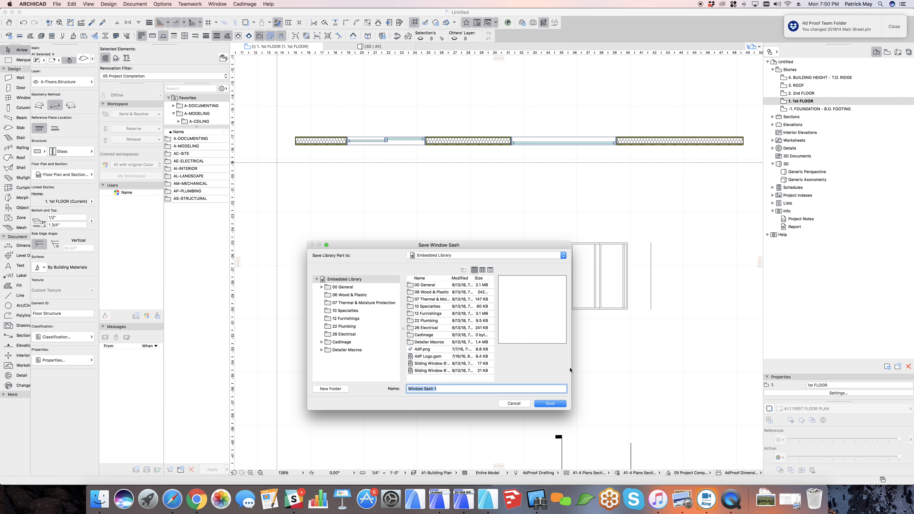
drag(572, 367, 789, 326)
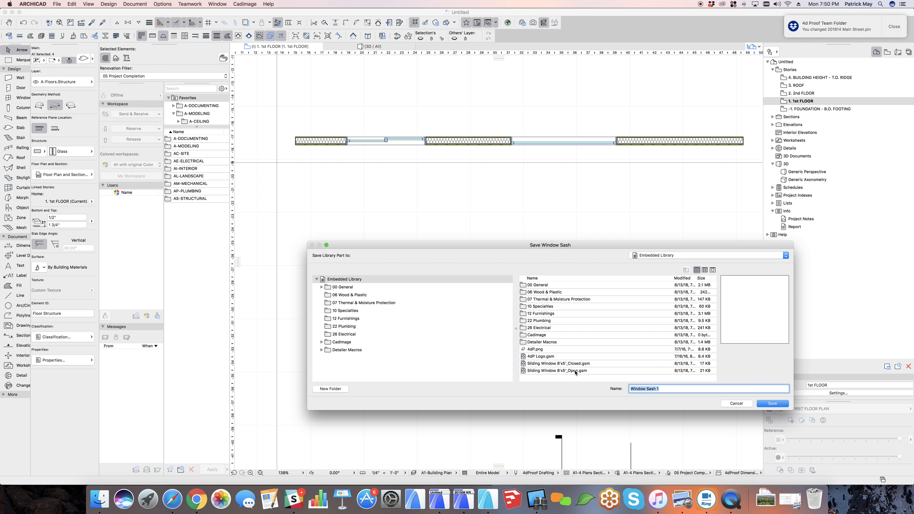
click(580, 364)
click(772, 404)
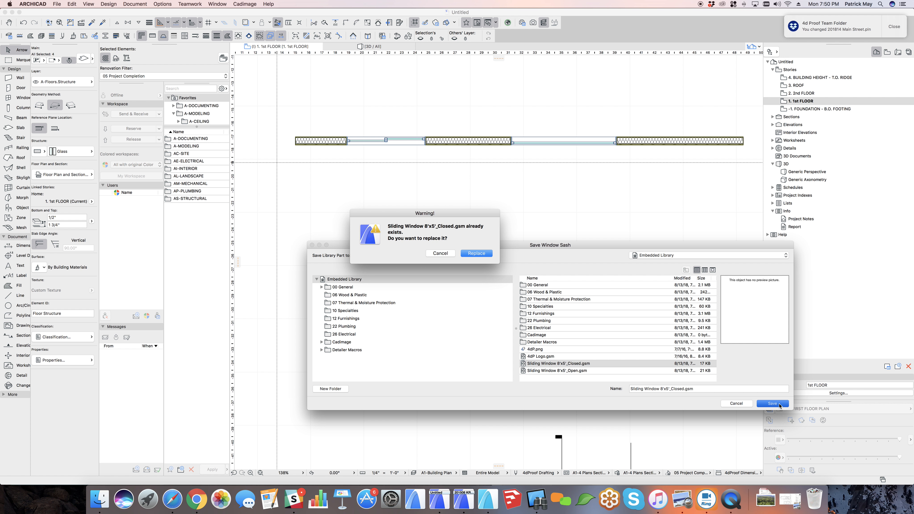
click(469, 254)
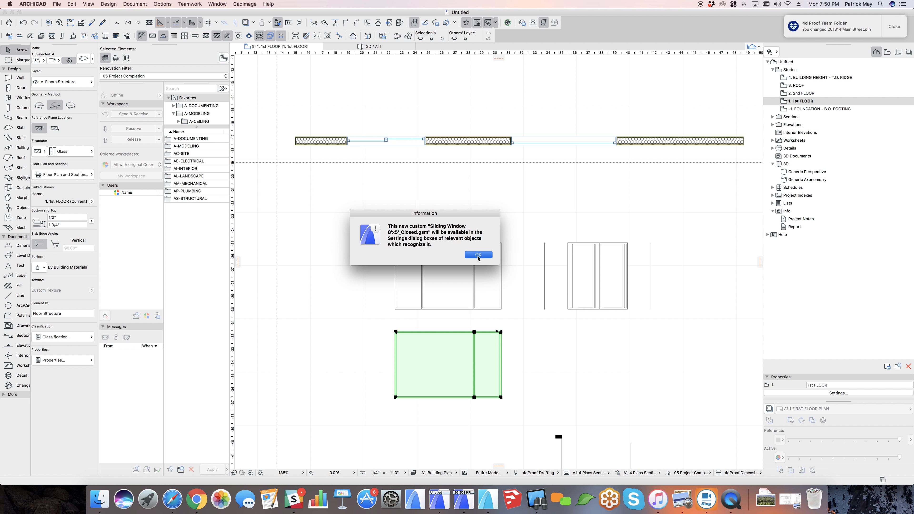
click(478, 255)
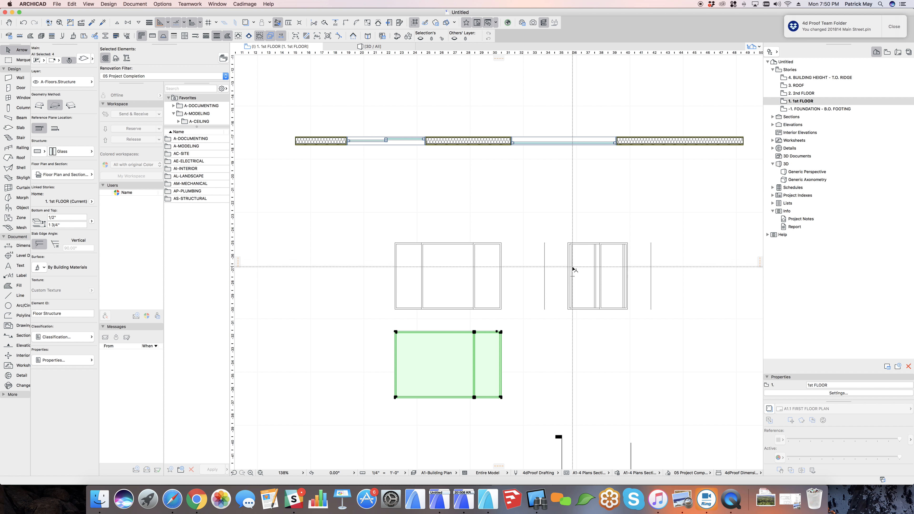
- Move the open-position slab assembly and its side lines straight down to align with the two-panel copy's top edge
click(677, 327)
drag(678, 327, 543, 299)
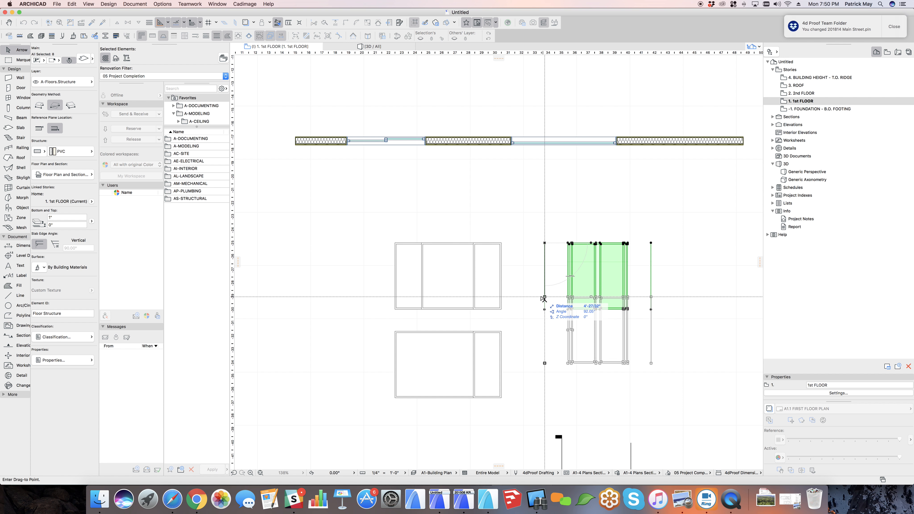
shift+click(501, 331)
click(585, 326)
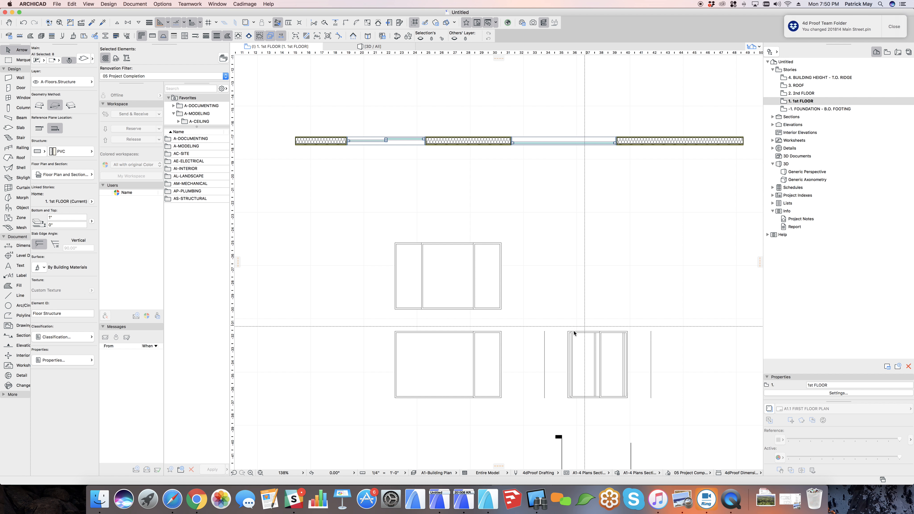
key(m)
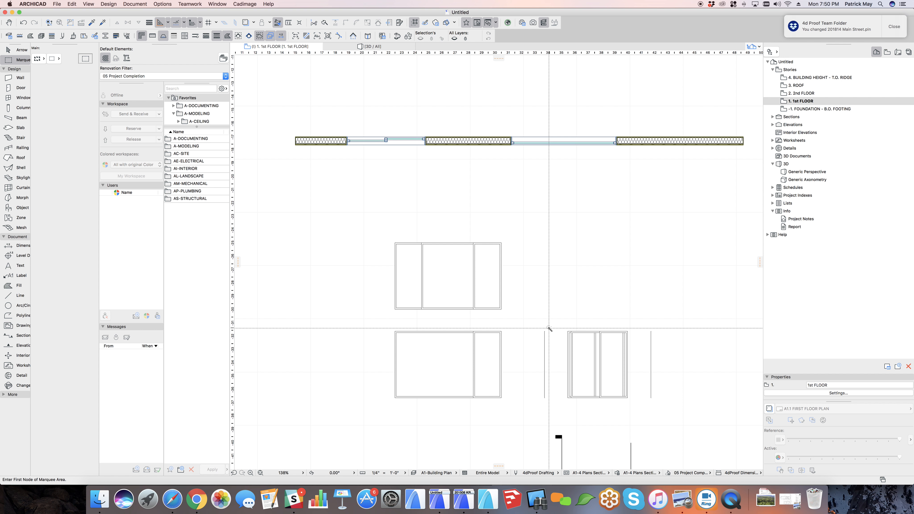
click(549, 328)
click(480, 256)
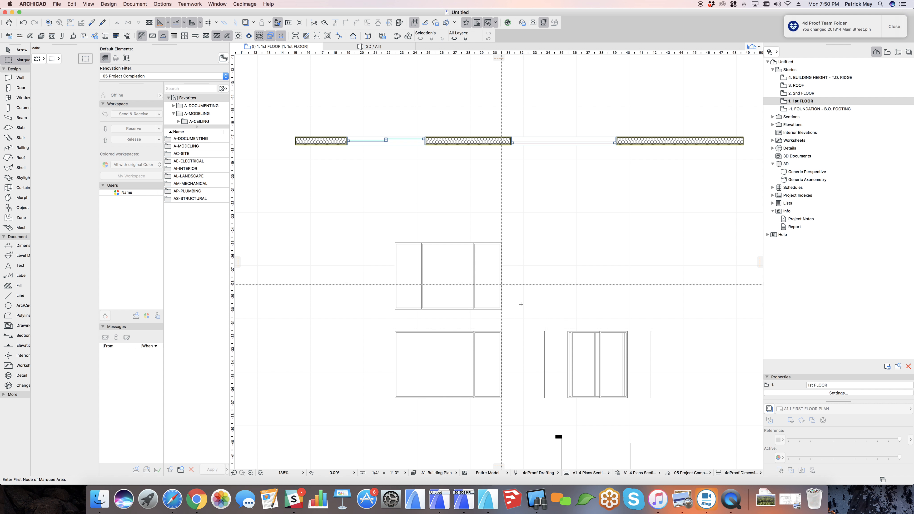
key(Escape)
- Delete the left side line and the leftmost panel of the open-position slab assembly
drag(553, 326, 535, 344)
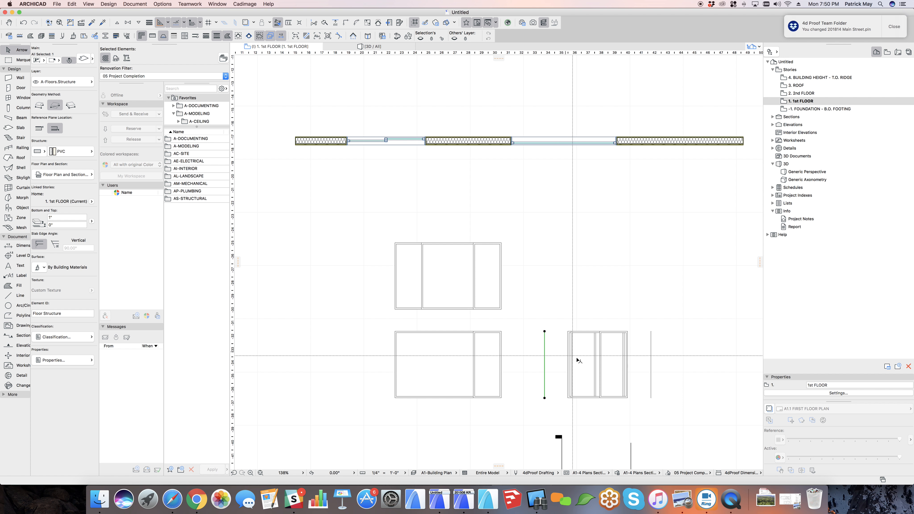
key(Delete)
scroll(578, 354, up, 5)
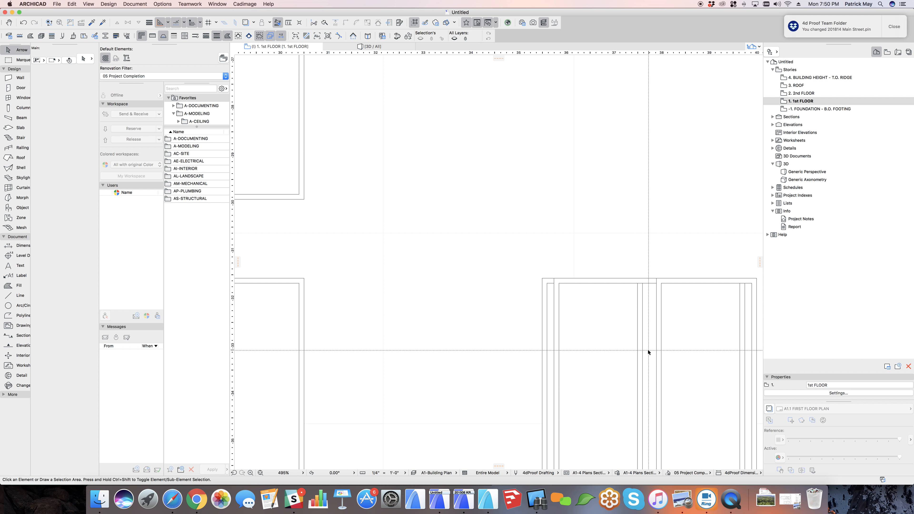
click(627, 331)
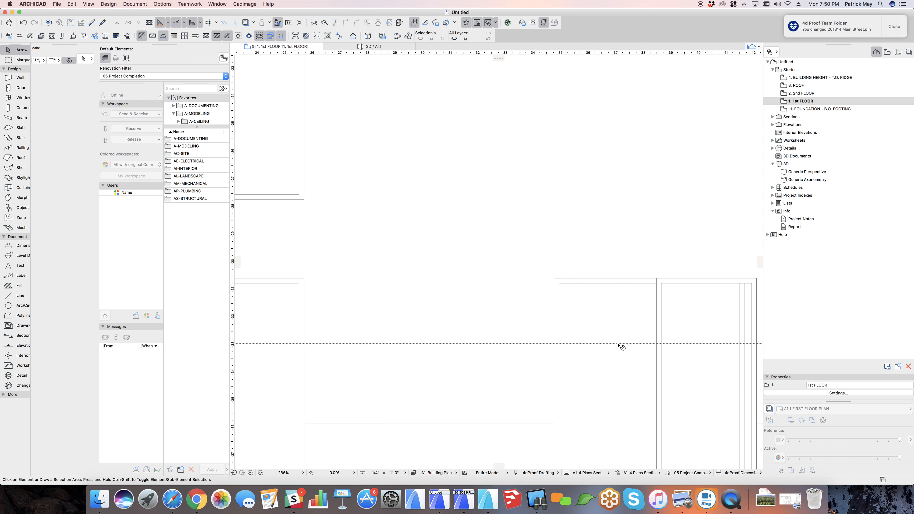
- Stretch the left edge of the open-position assembly's wide panel 2' outward with a marquee around that edge
scroll(620, 348, down, 3)
middle_drag(620, 347, 582, 277)
key(m)
click(562, 223)
click(526, 405)
key(super+h)
click(543, 375)
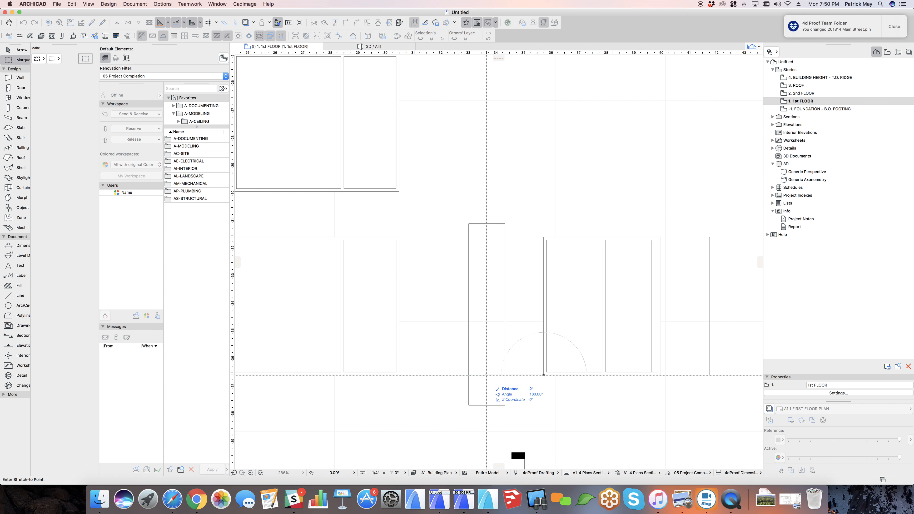
key(Return)
key(Escape)
key(Escape)
- Save the open-position assembly with its remaining side line as a window sash, replacing Sliding Window 8'x5'_Open.gsm in the Embedded Library
drag(718, 393, 499, 245)
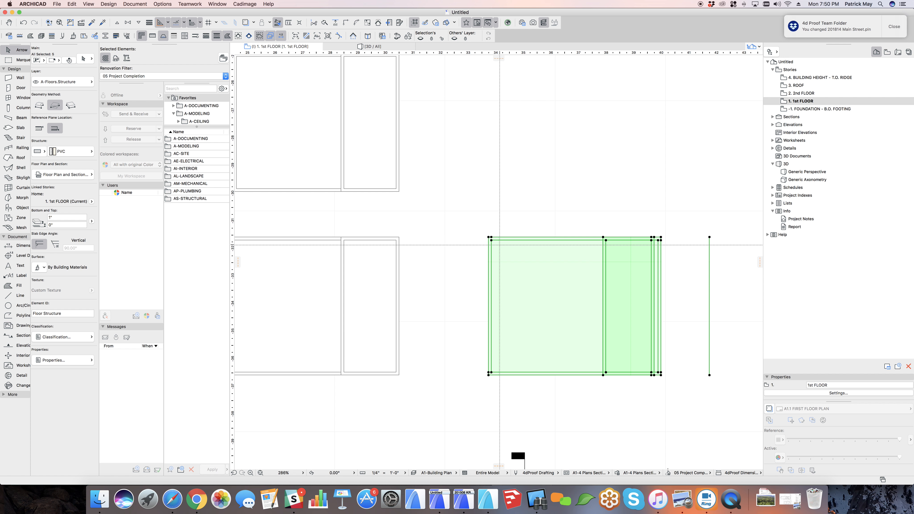
click(57, 4)
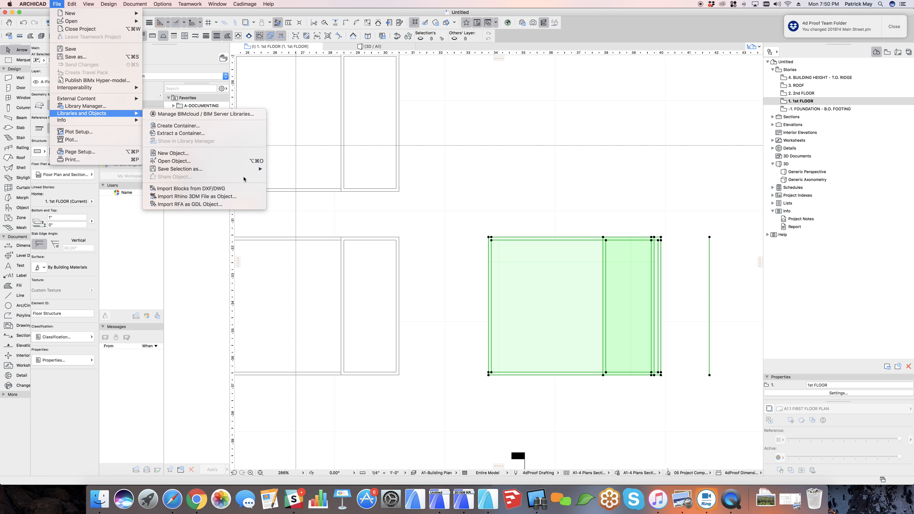
mouse_move(240, 169)
click(327, 301)
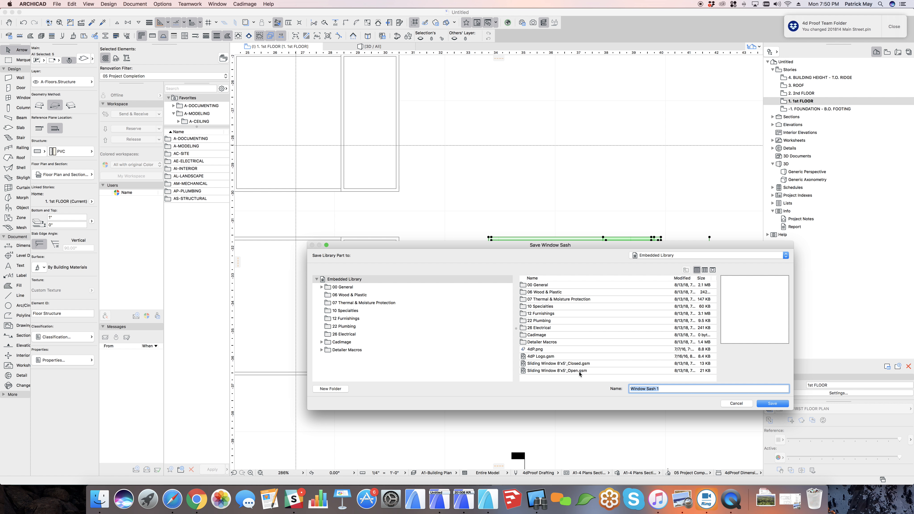
click(579, 372)
click(770, 403)
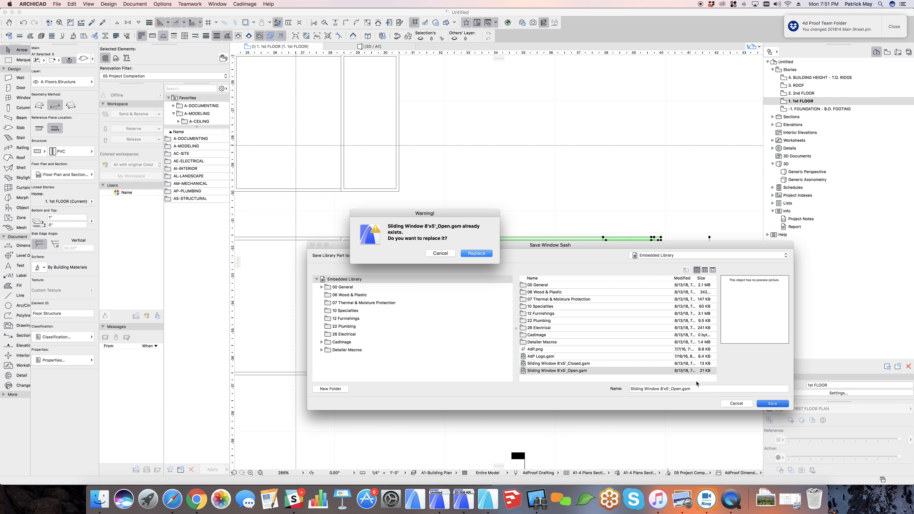
key(Return)
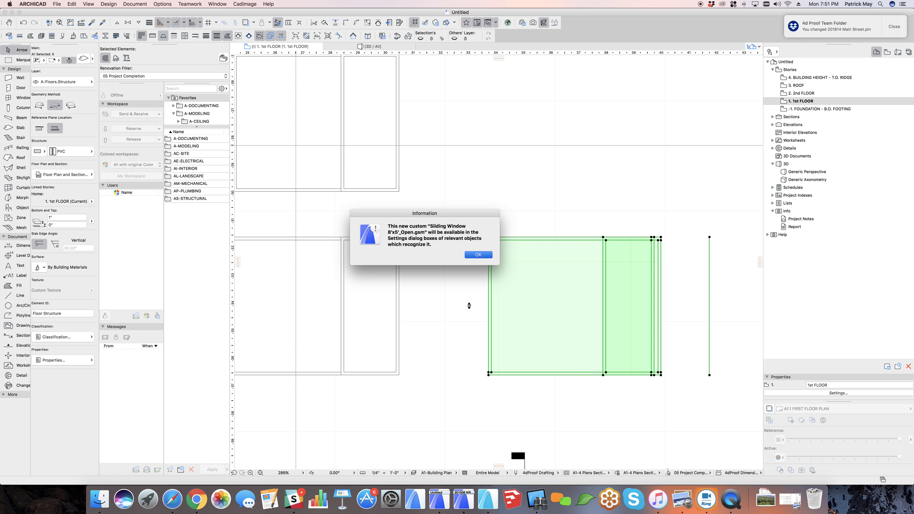
key(Return)
key(Escape)
- In the 3D view, set the W Fixed 21 window's custom sash to Sliding Window 8'x5'_Closed
key(F3)
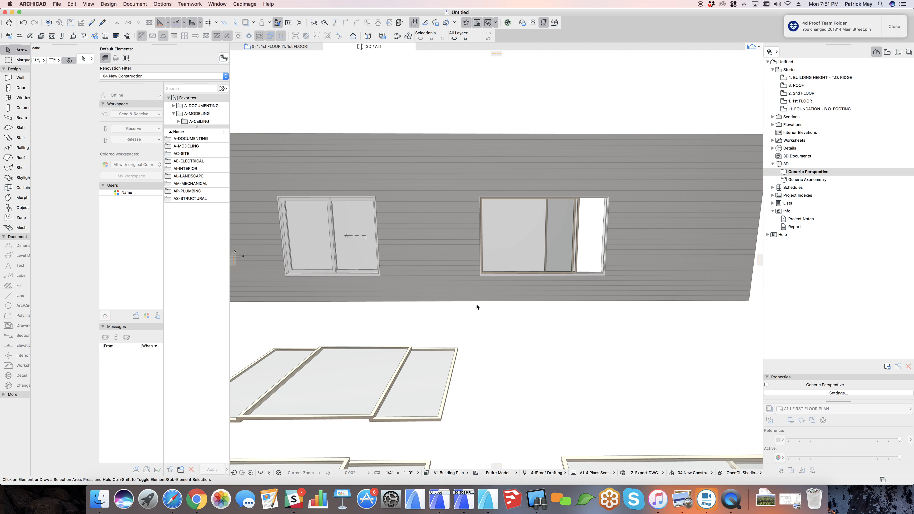
shift+middle_drag(516, 280, 611, 292)
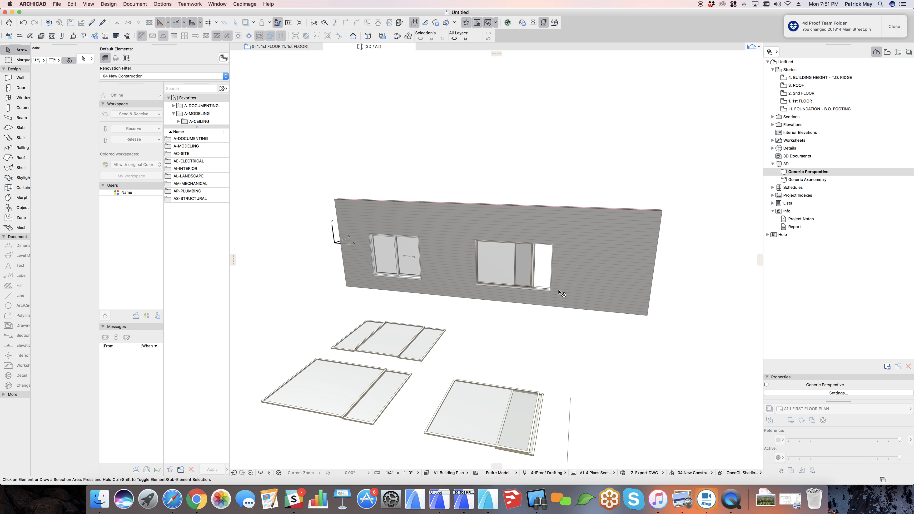
double_click(517, 278)
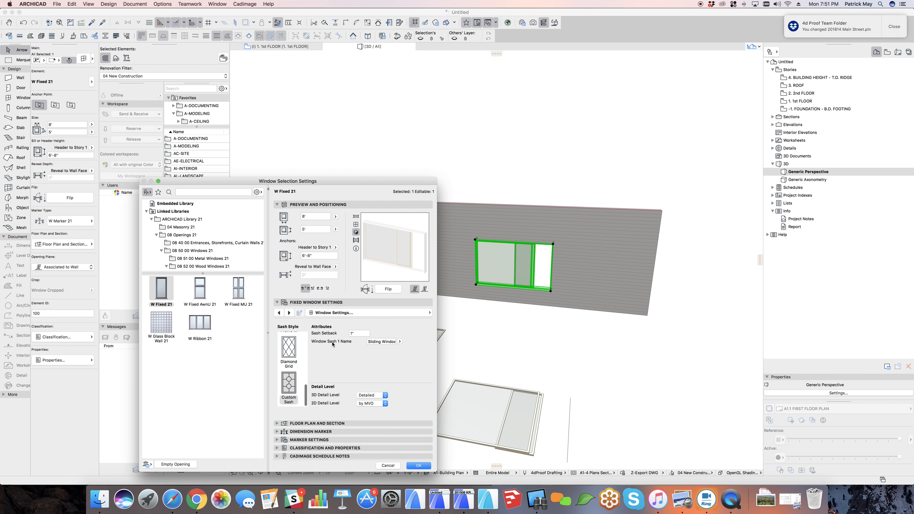
click(400, 342)
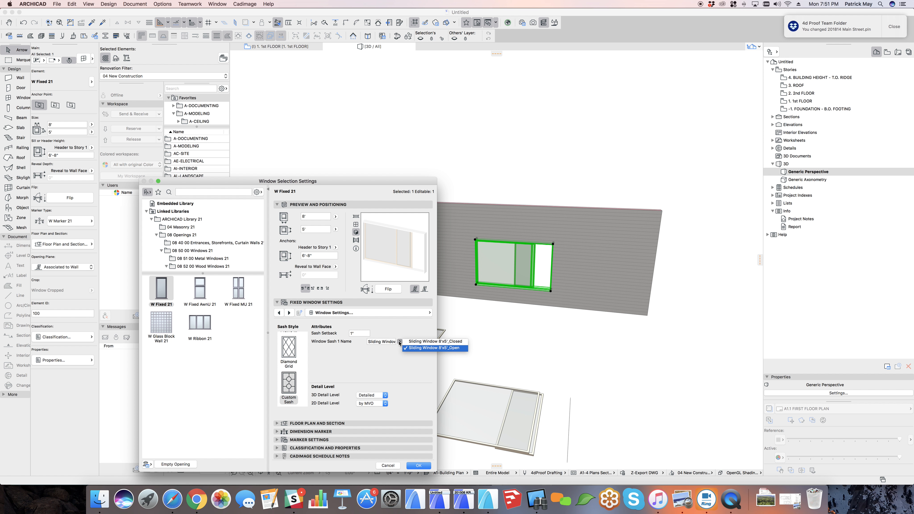
click(421, 345)
key(Return)
key(Escape)
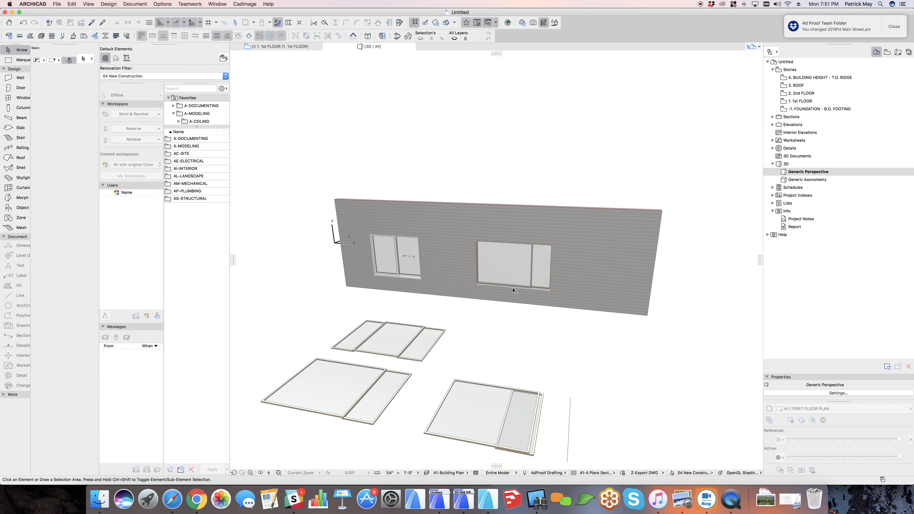
- Slide the W Sliding2 21 window's movable sash open by adjusting its Opening Width in 3D
shift+middle_drag(546, 285, 563, 299)
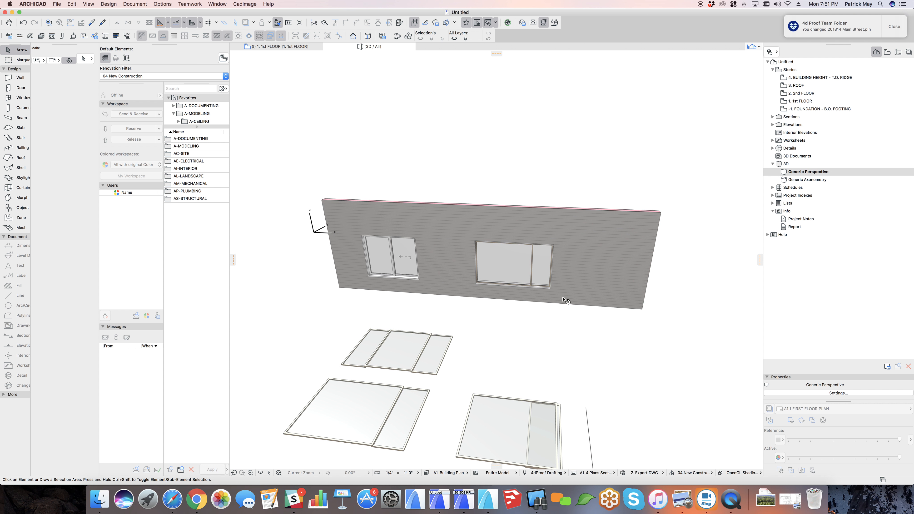
click(408, 260)
scroll(408, 263, up, 3)
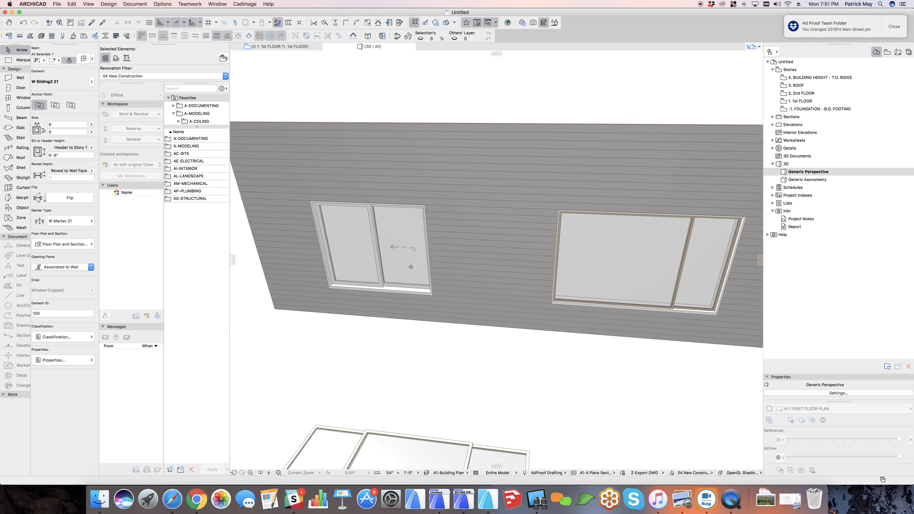
shift+middle_drag(407, 266, 503, 248)
click(418, 237)
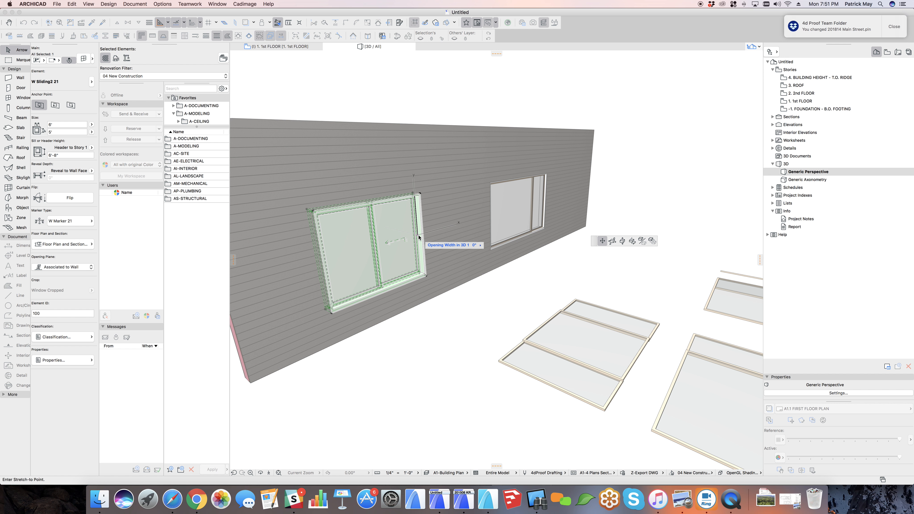
click(408, 243)
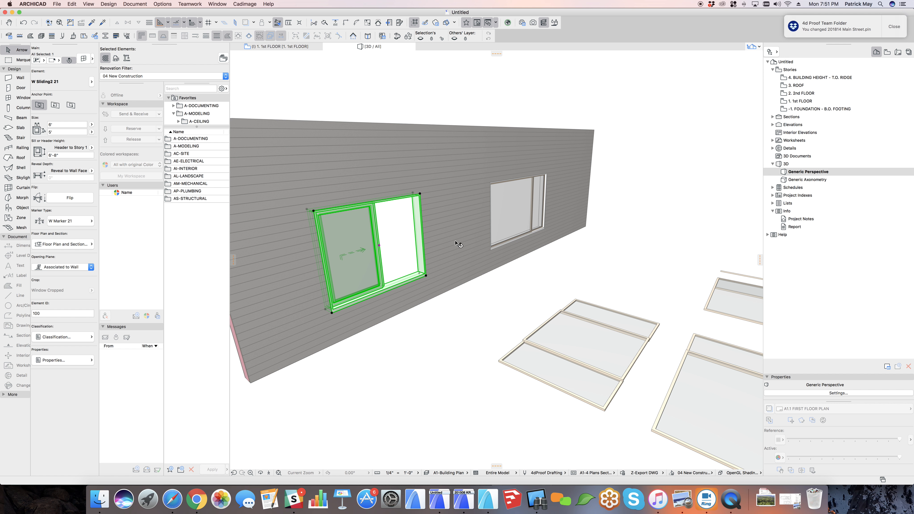
key(Escape)
shift+middle_drag(479, 249, 370, 245)
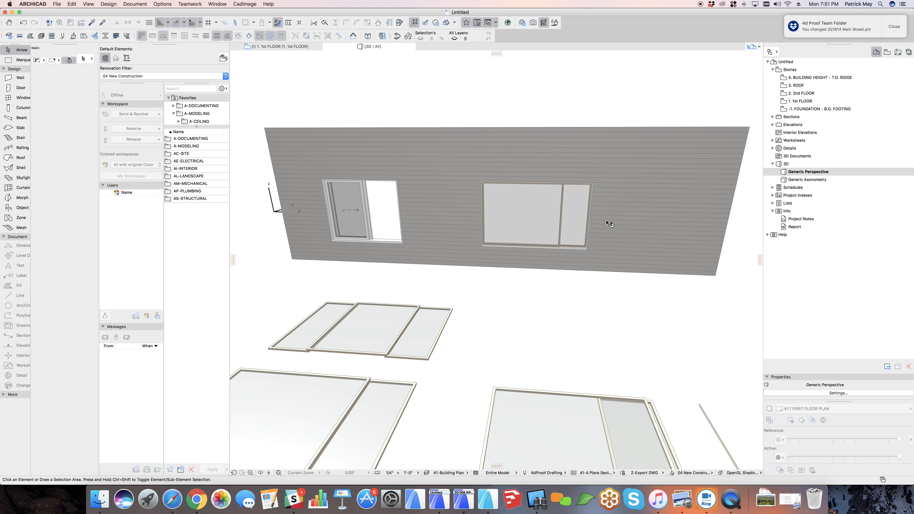
click(575, 223)
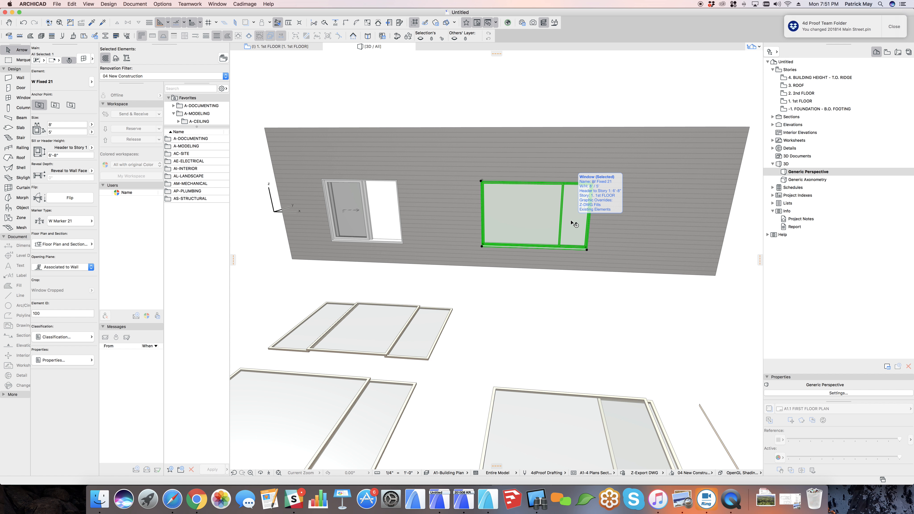
scroll(574, 224, down, 5)
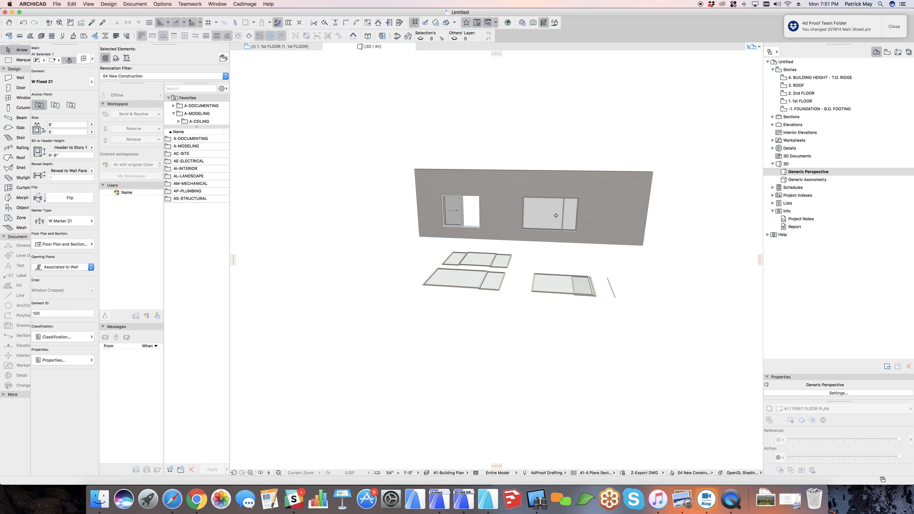
shift+middle_drag(463, 209, 548, 222)
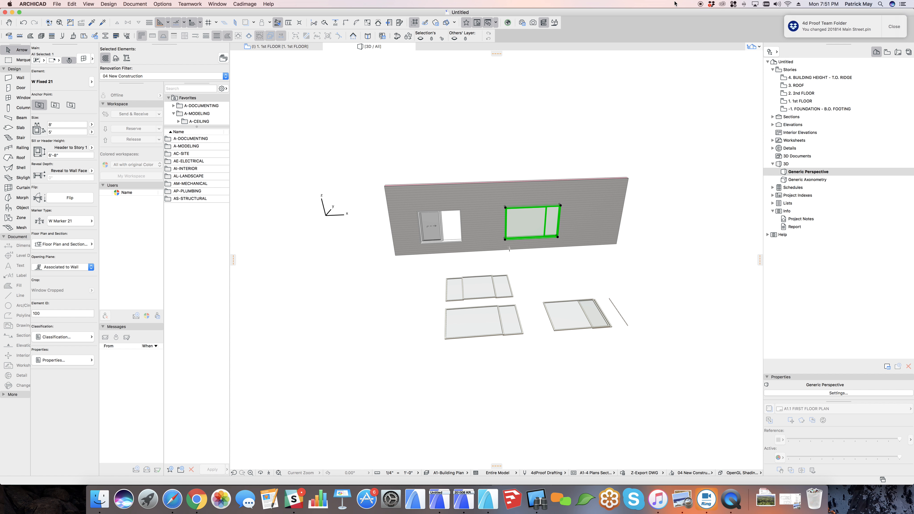